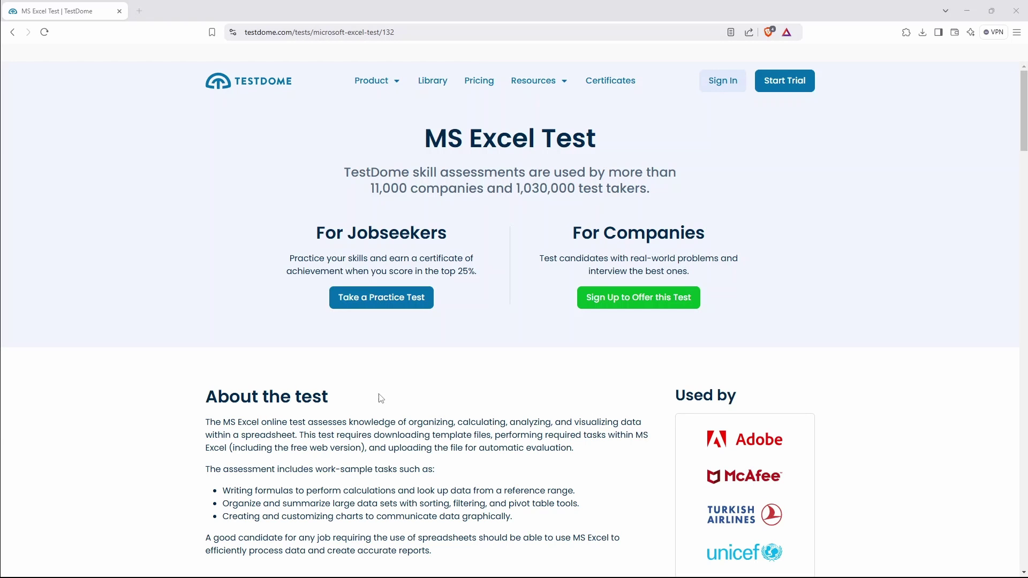
Open the MS Excel practice test and accept the terms of use and privacy policy.
left_click(402, 308)
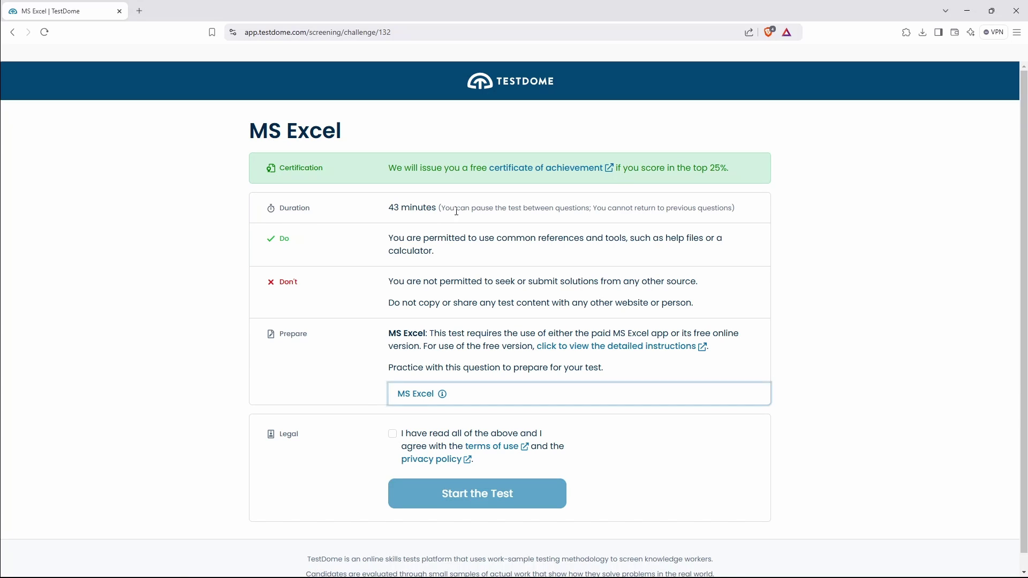
left_click(392, 433)
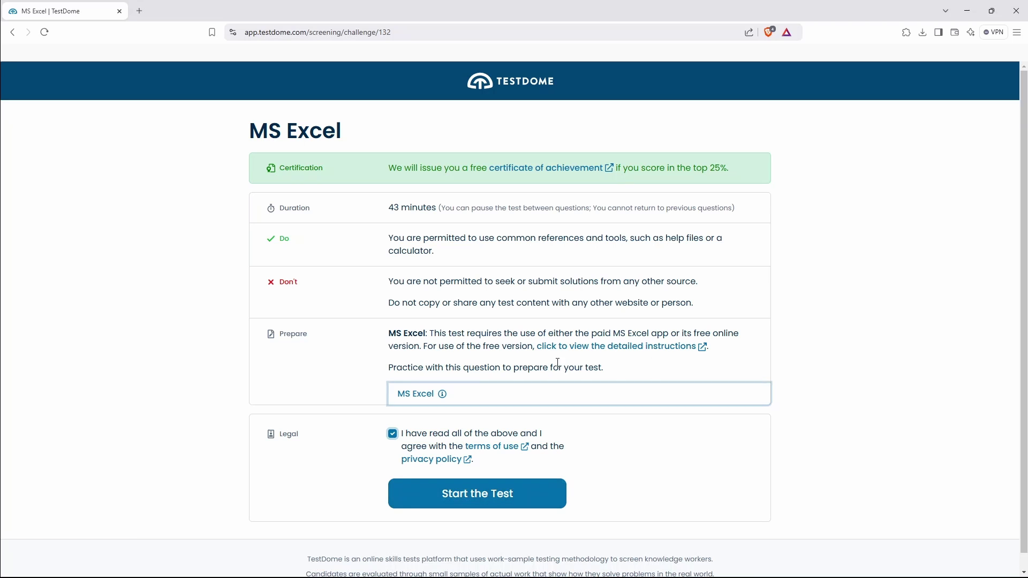
Start the test and review the net prices, the A5 tax rate and the NY/SF price headers.
left_click(490, 496)
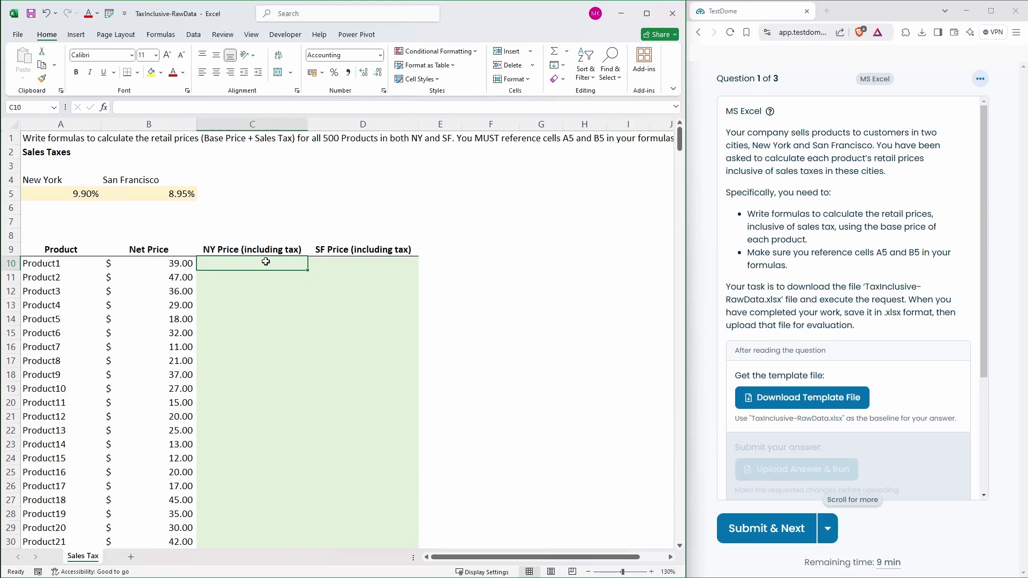
left_click_drag(170, 265, 172, 320)
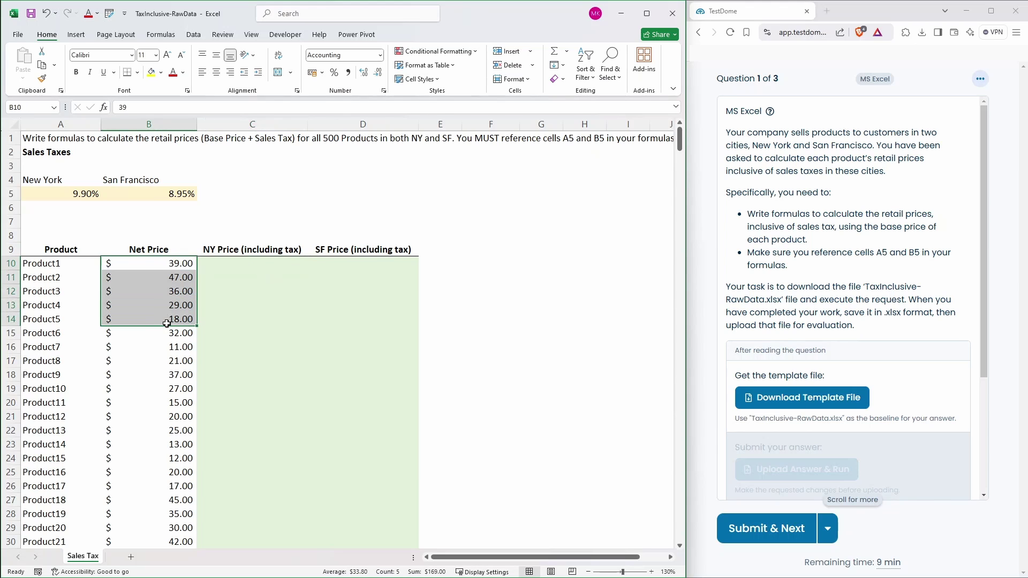
left_click(85, 196)
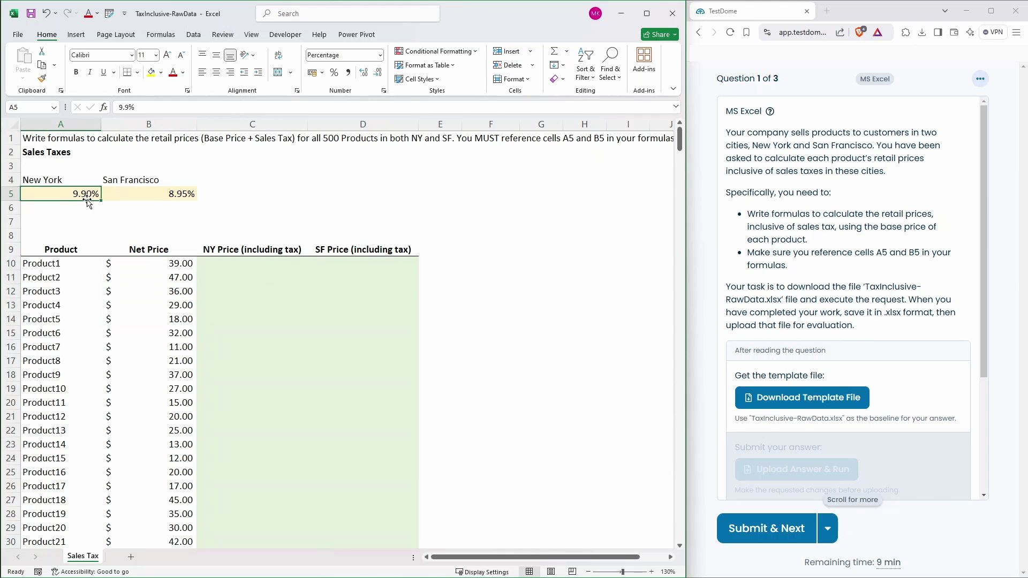
left_click(241, 249)
left_click(352, 249)
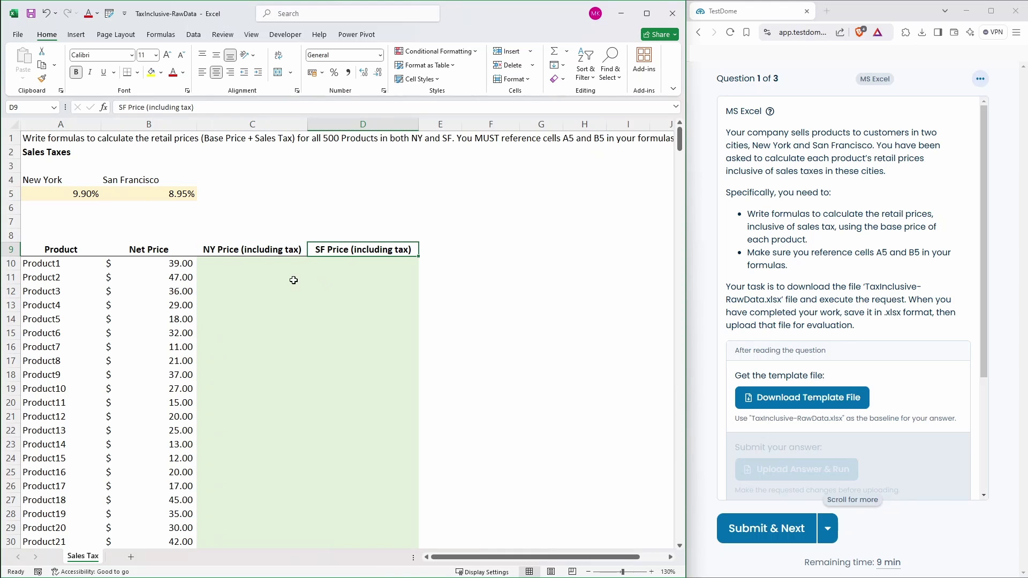
In C10, build Product1's NY price formula =$B10*(1+A$5.
left_click(249, 267)
type("=")
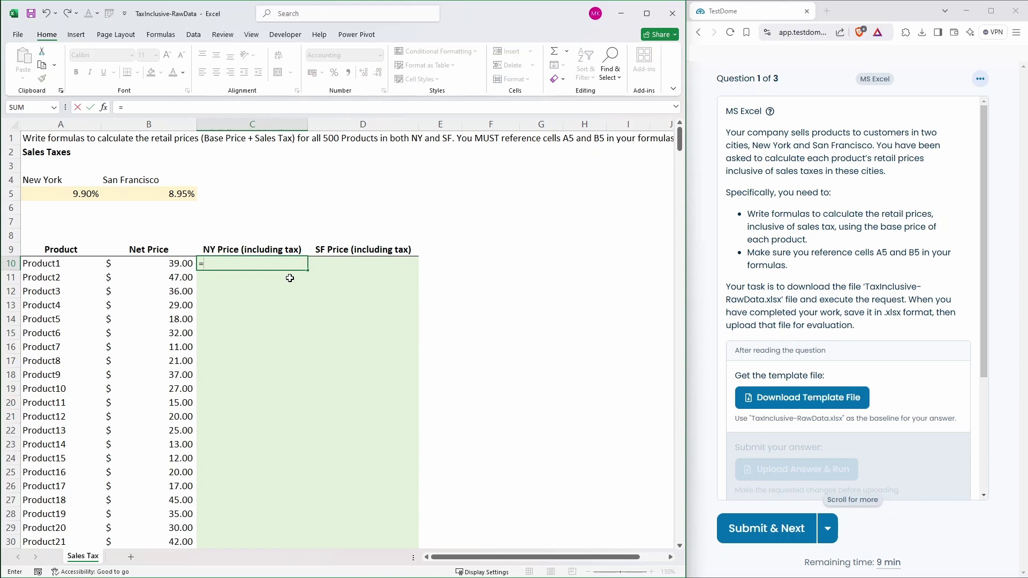
key("Left")
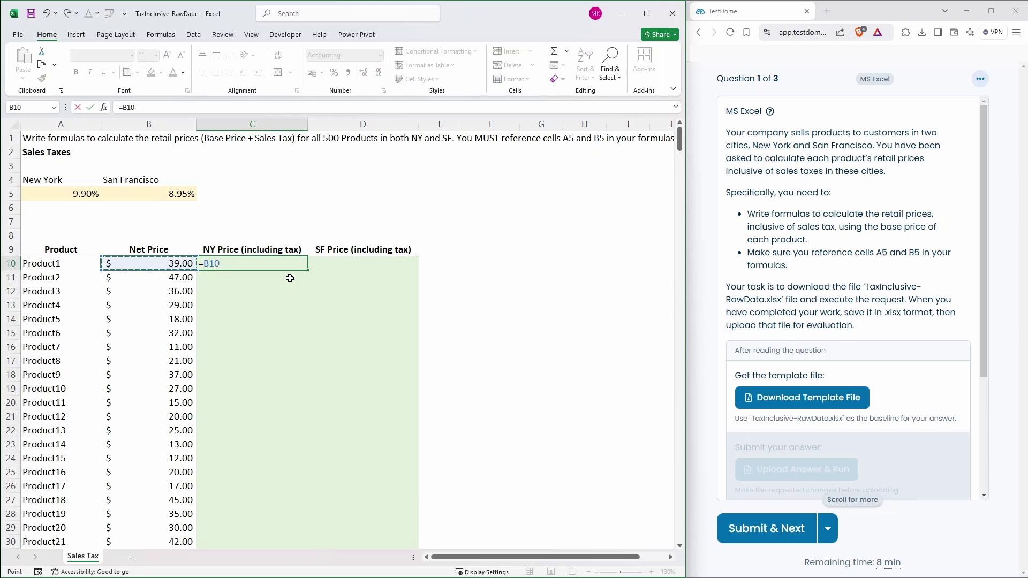
key("F4")
key("F4")
key("F4")
type("*")
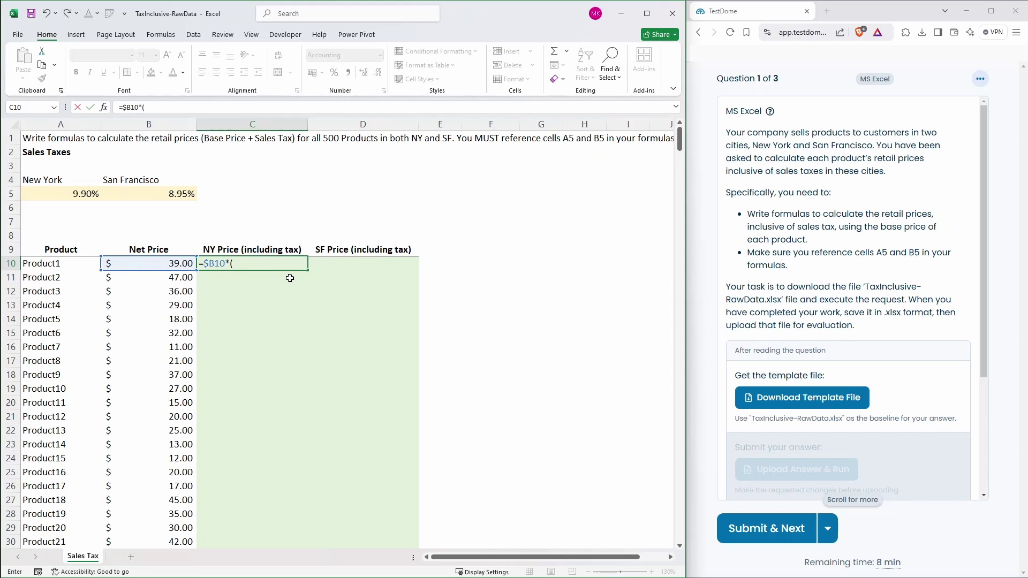
type("(1+")
left_click(89, 195)
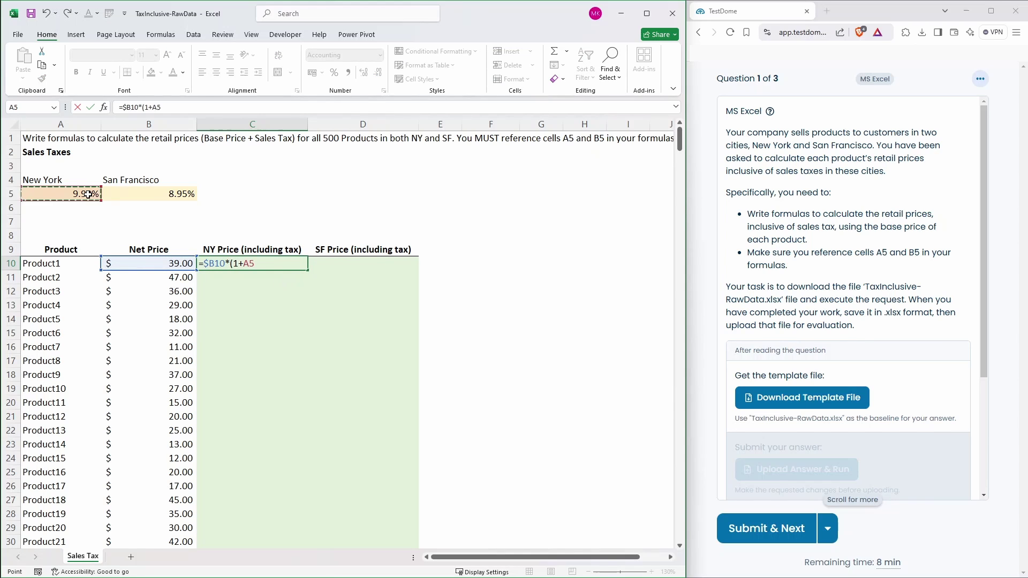
key("F4")
key("F4")
Finish C10, copy it to D10 using B$5, and fill both formulas down for all products.
type(")")
key("Return")
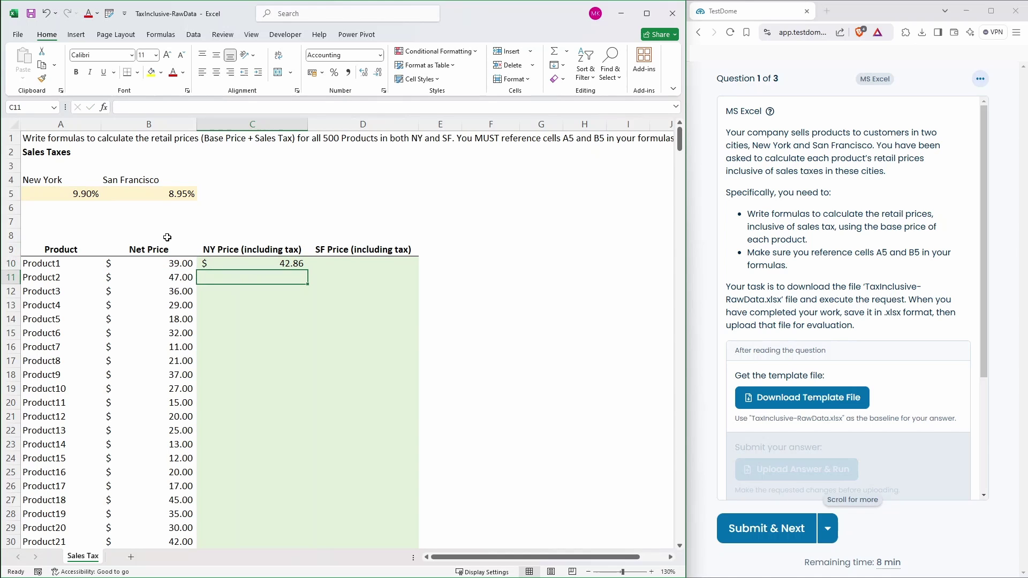
left_click(303, 264)
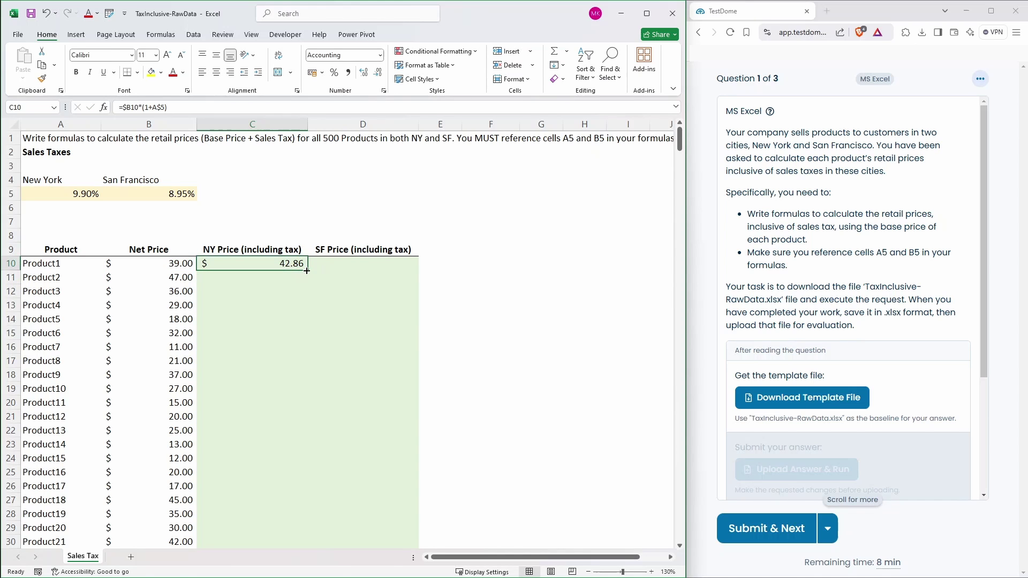
left_click_drag(308, 270, 398, 265)
left_click(397, 265)
double_click(398, 264)
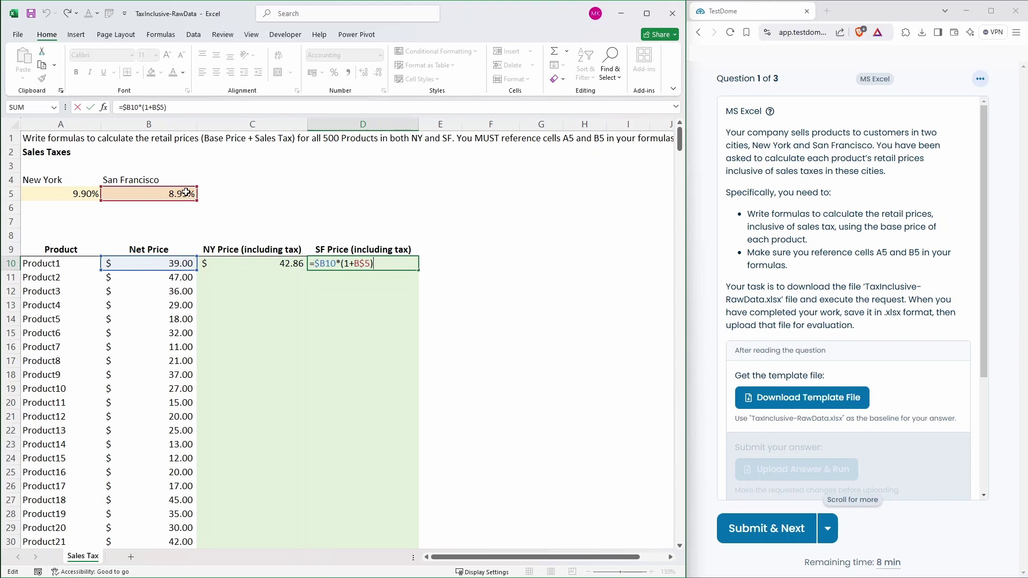
key("Escape")
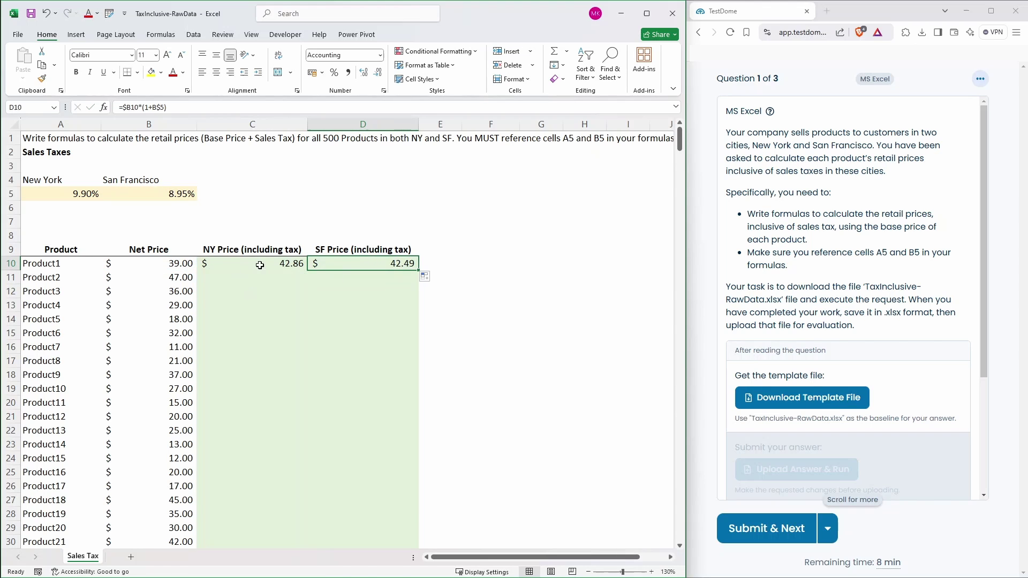
left_click_drag(259, 264, 364, 269)
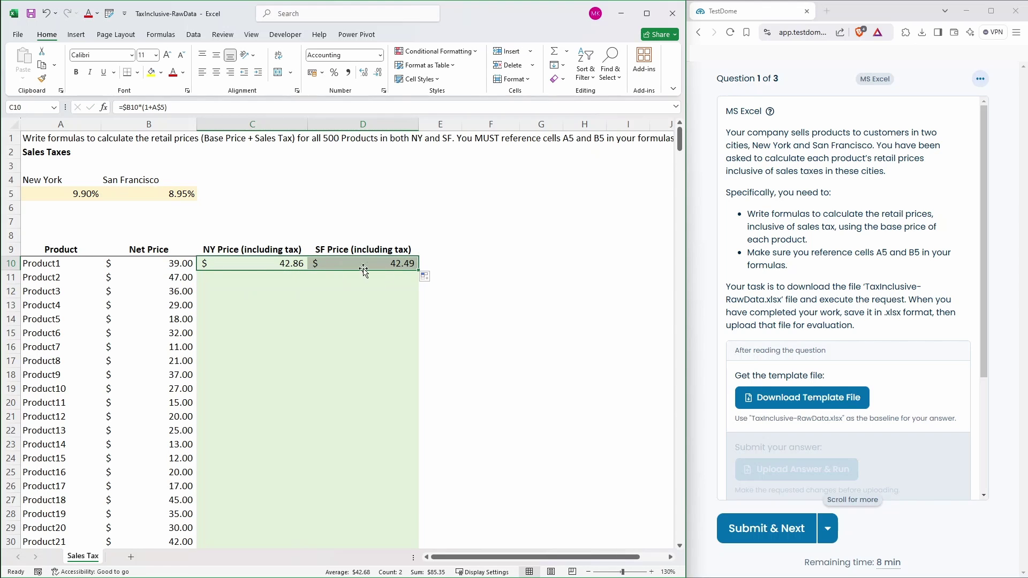
double_click(417, 270)
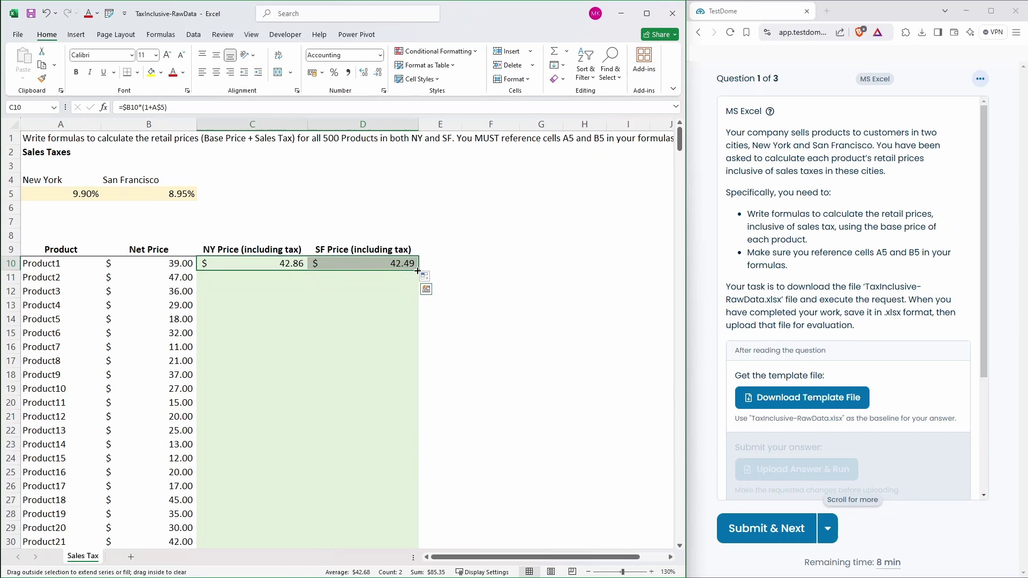
Label scratch cells F4:F6 as net, tax and inc tax beside the table.
left_click(470, 194)
left_click(470, 171)
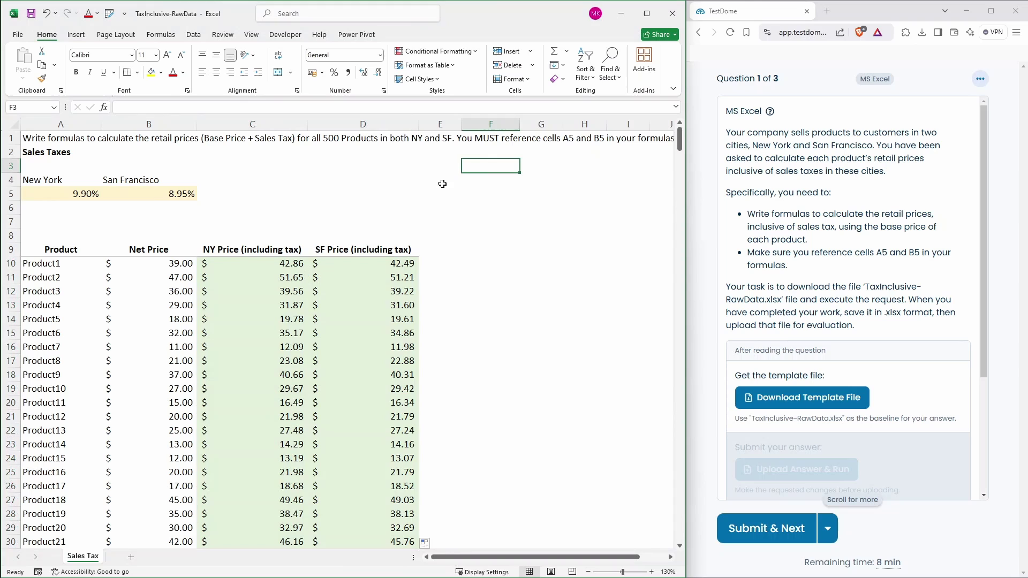
left_click(464, 184)
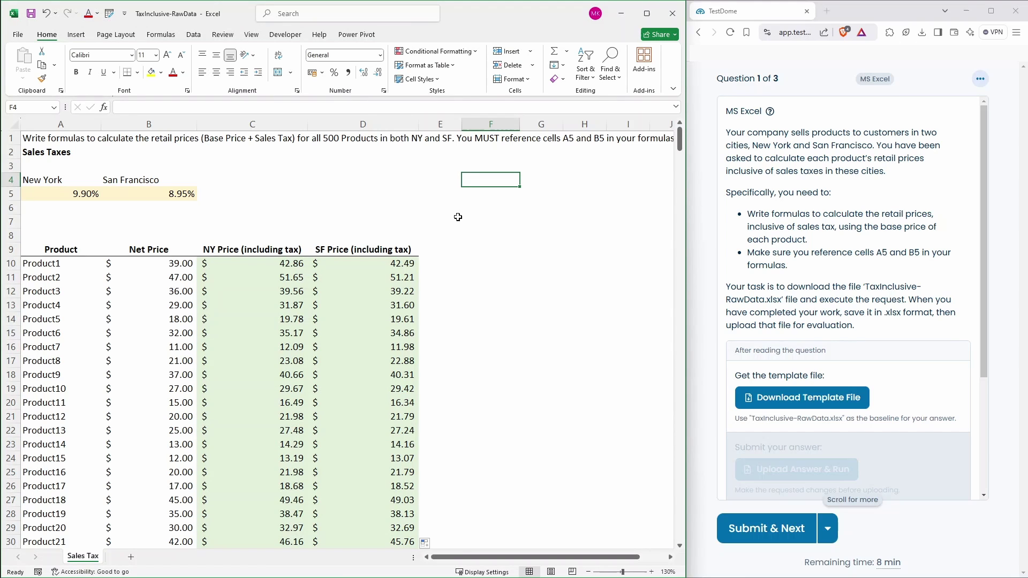
type("net")
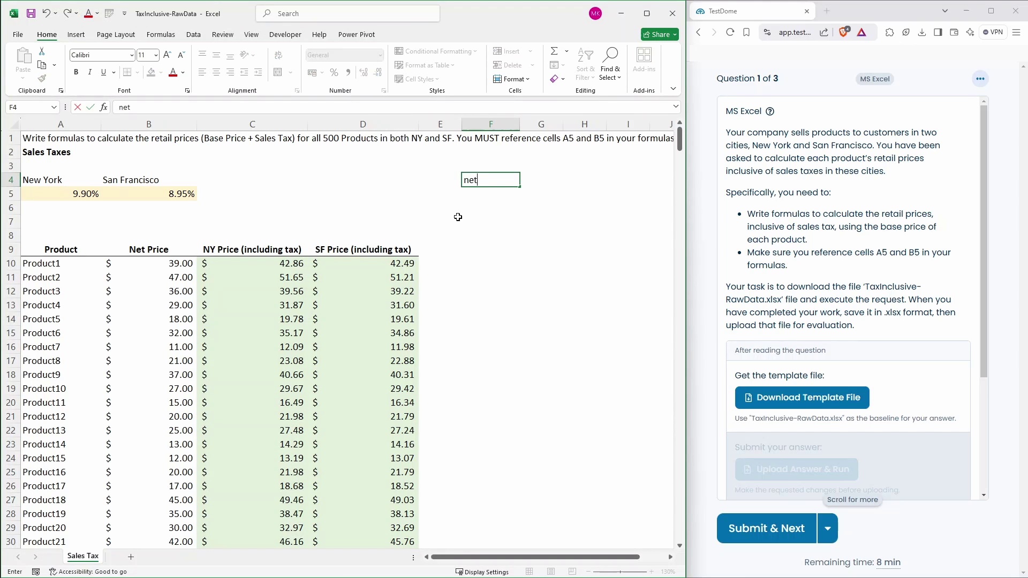
key("Return")
type("tax")
key("Return")
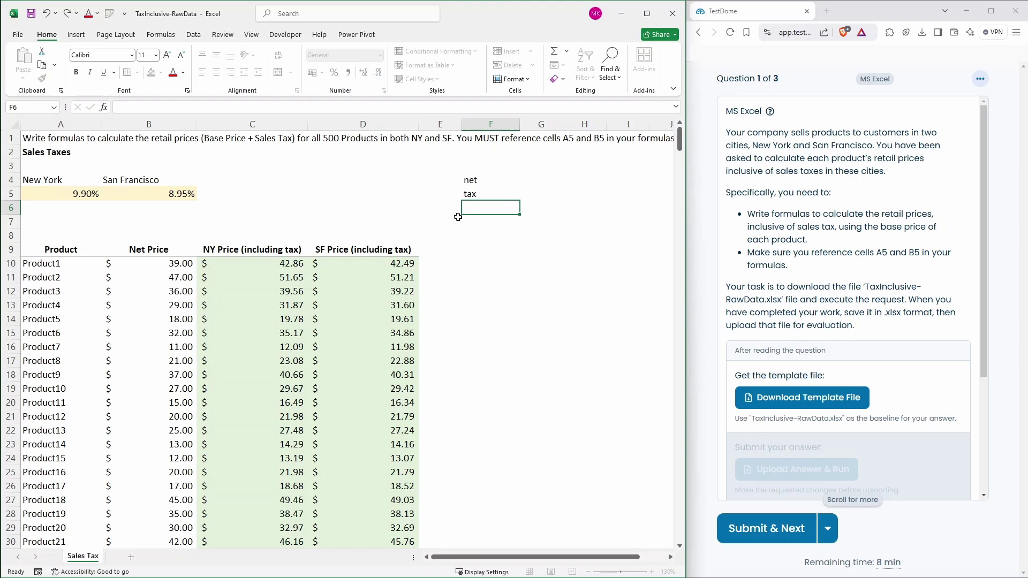
type("inc tax")
key("Return")
key("Up")
key("Up")
key("Up")
key("Right")
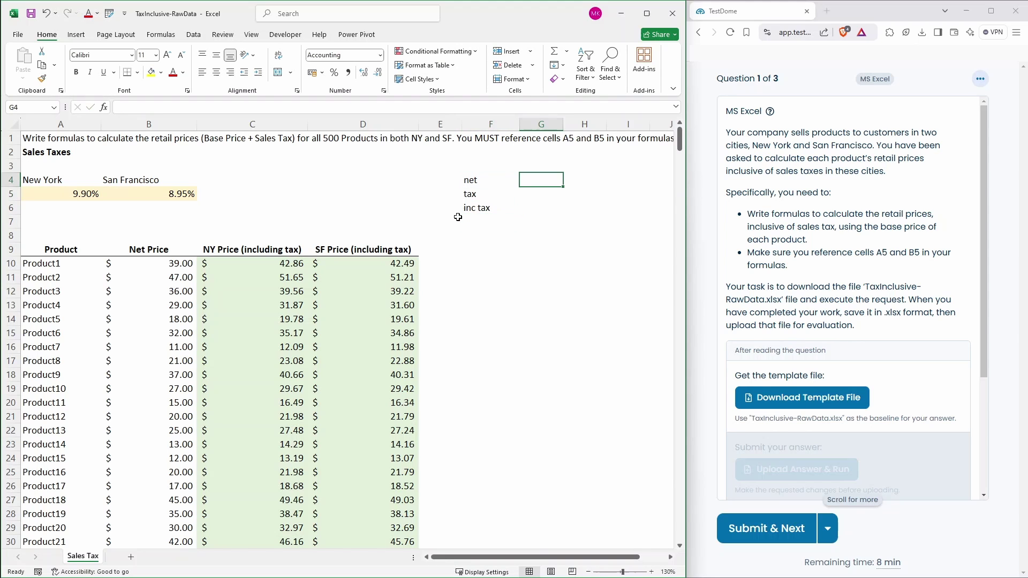
Link G4 to the net price B10 and G6 to the NY price C10.
type("=")
left_click(183, 264)
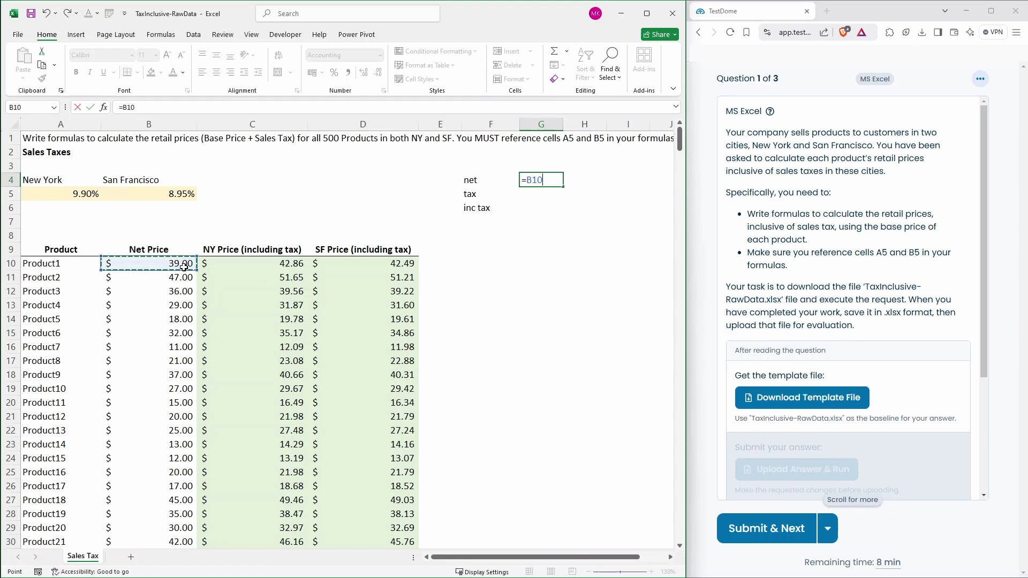
key("Return")
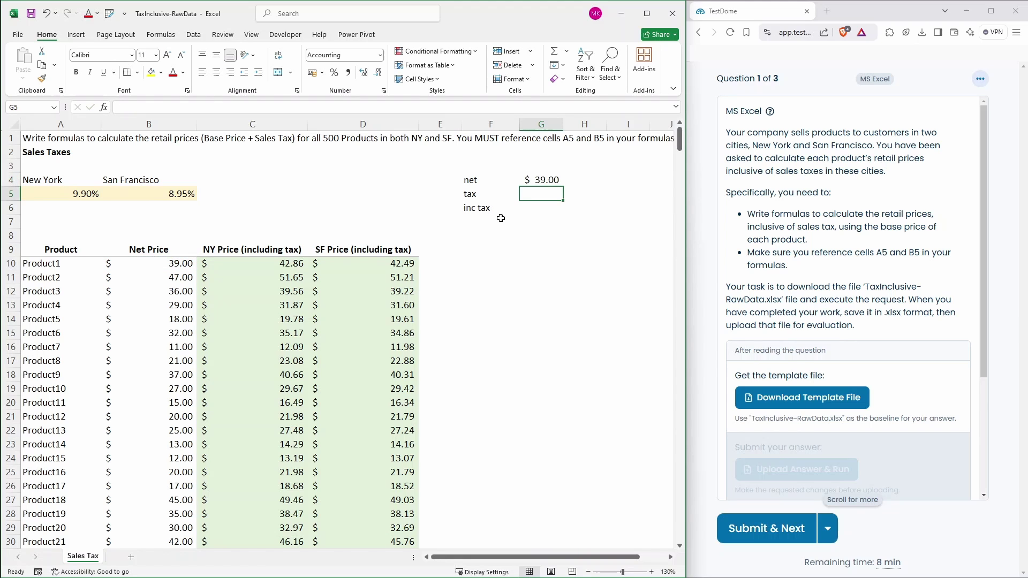
left_click(533, 214)
type("=")
left_click(296, 264)
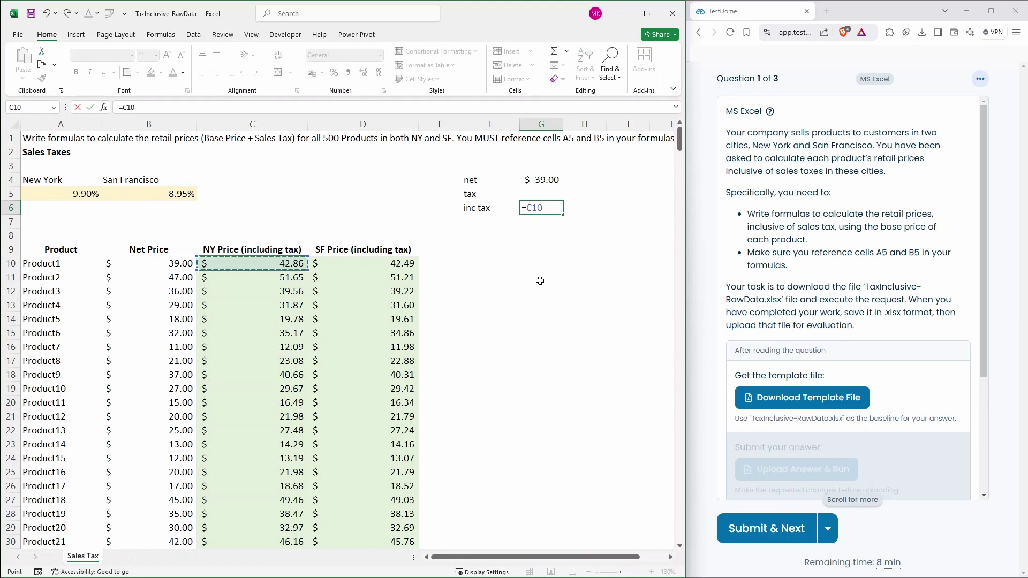
key("Return")
Compute the tax amount in G5 as =G6-G4, giving $3.86.
left_click(549, 196)
type("=")
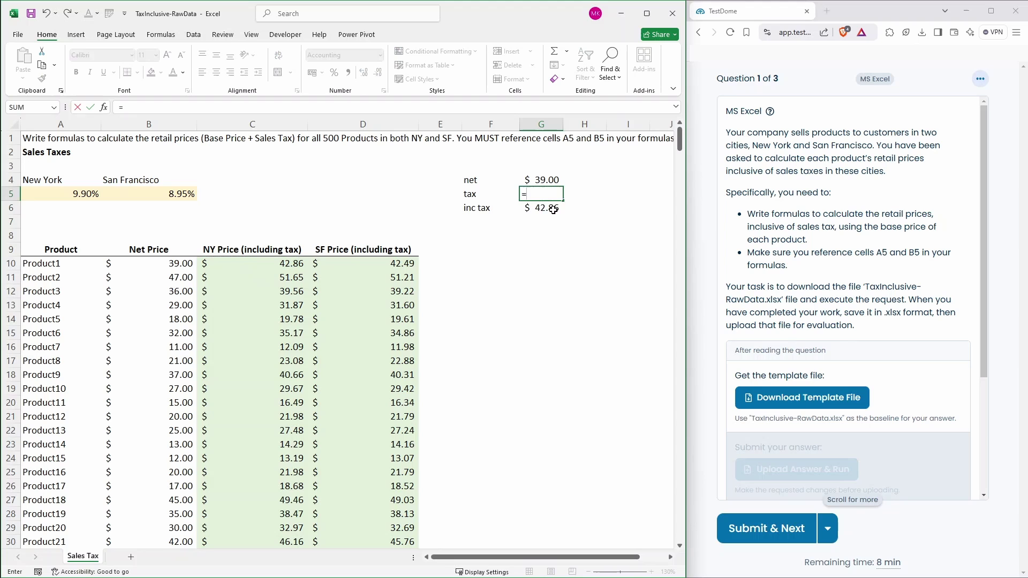
left_click(554, 210)
type("-")
left_click(552, 181)
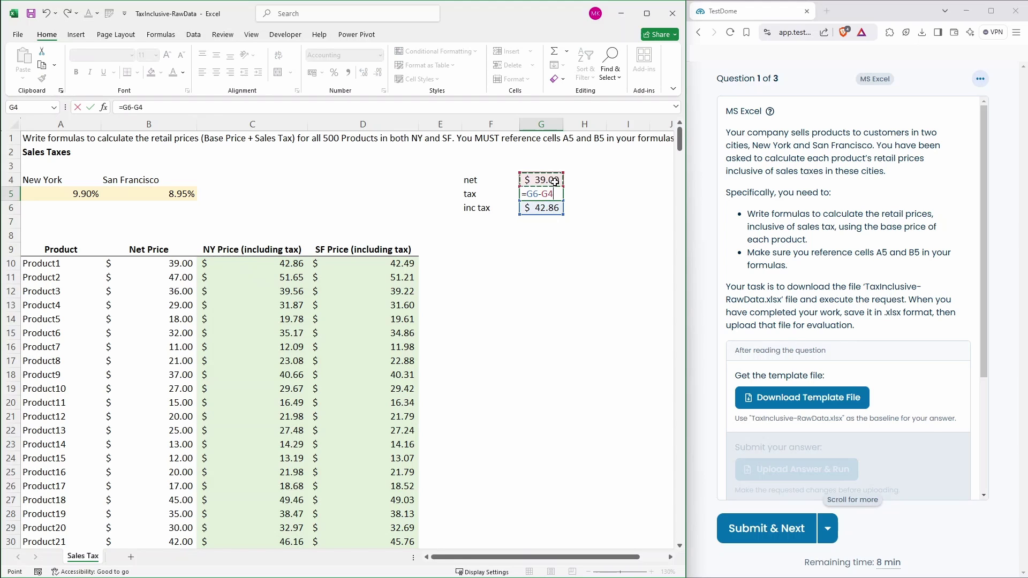
key("Return")
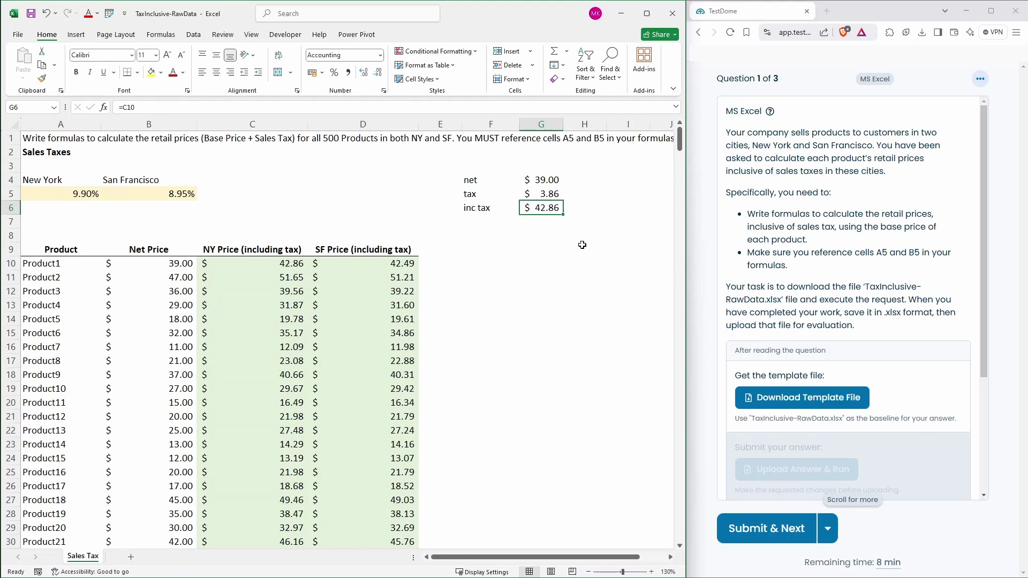
Enter =G5/G4 in H5 and format it as a two-decimal percentage showing 9.90%.
left_click(591, 196)
type("=")
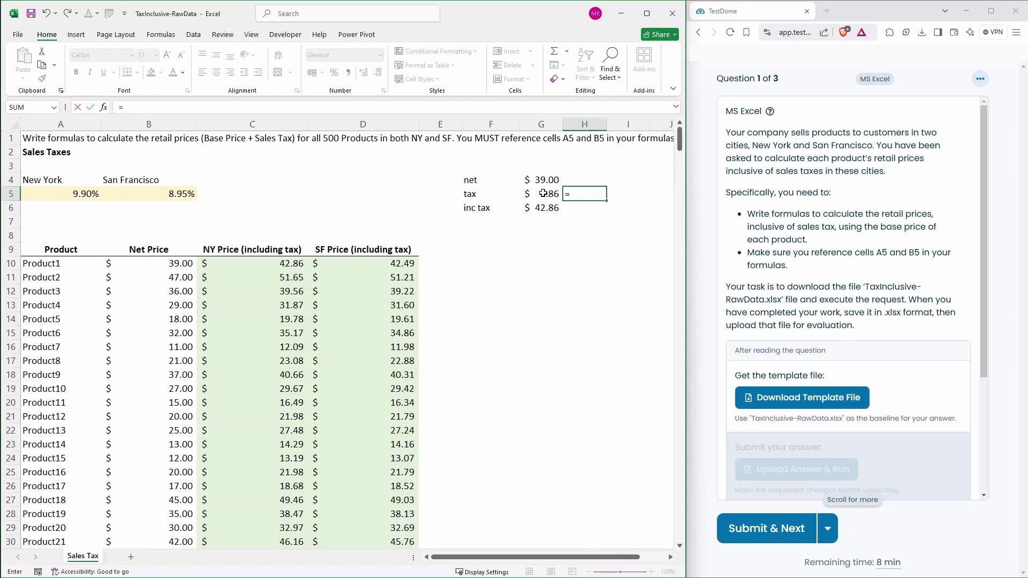
left_click(543, 194)
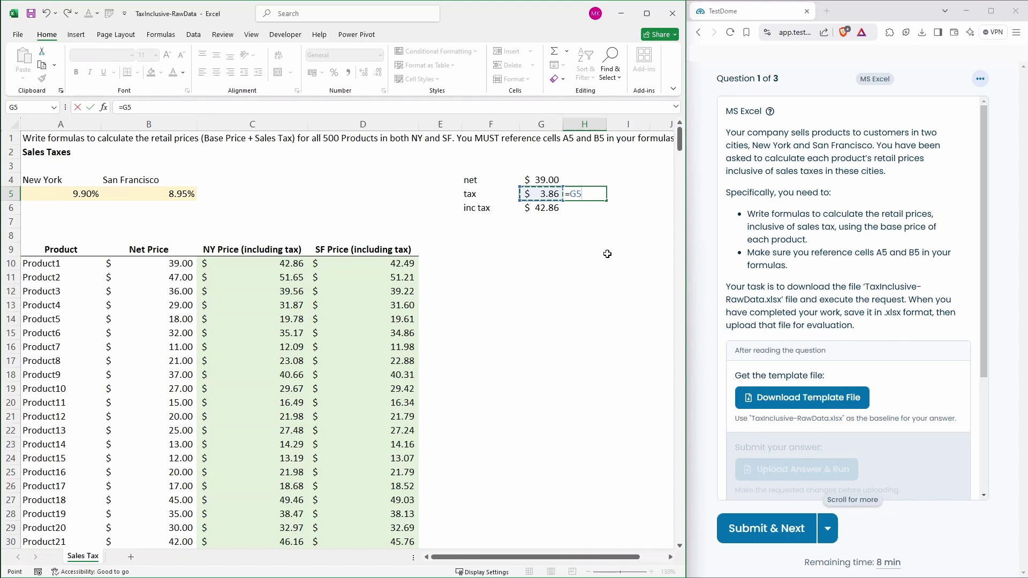
type("/")
key("Left")
key("Up")
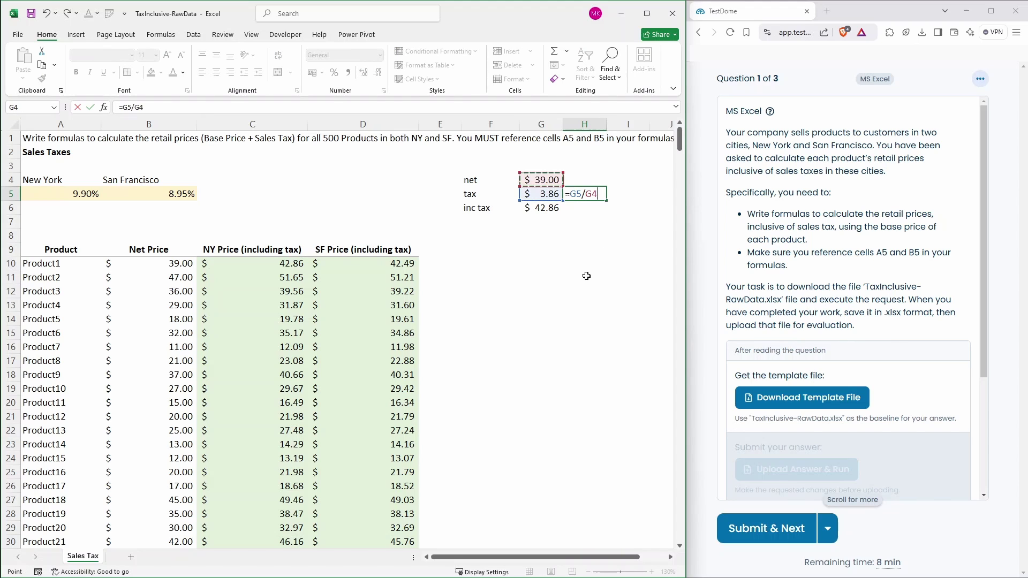
key("Return")
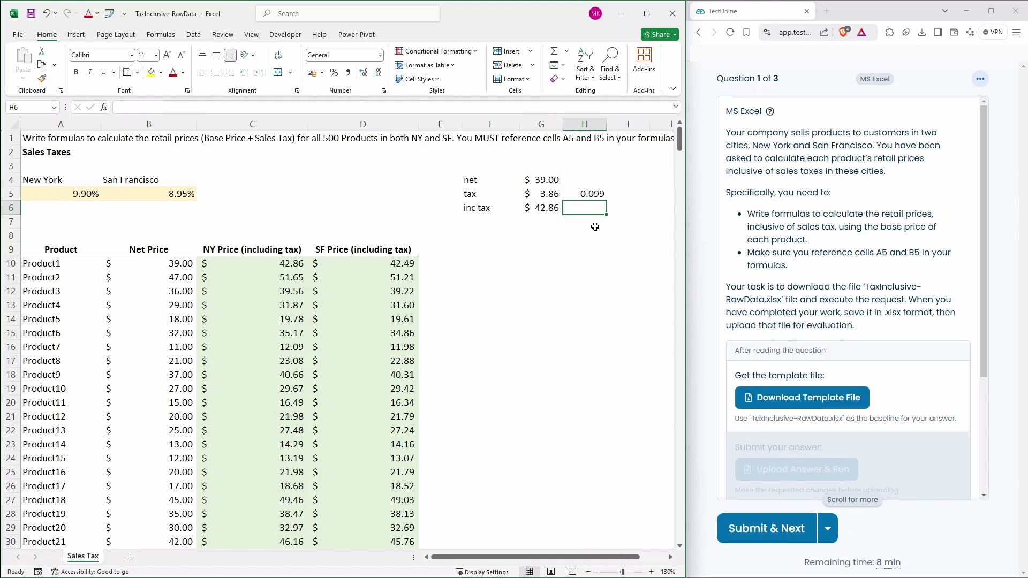
left_click(589, 194)
left_click(332, 75)
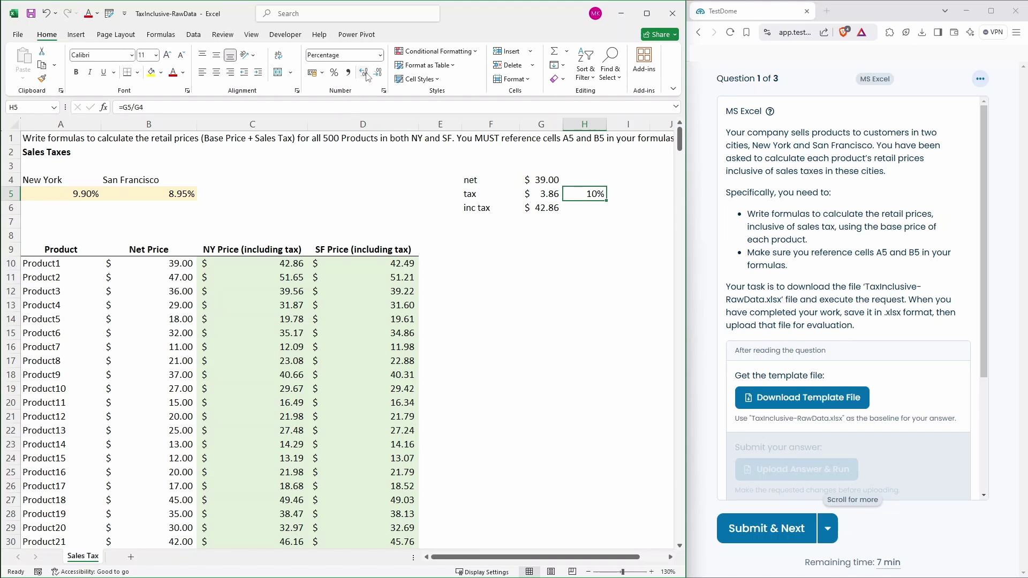
left_click(366, 74)
left_click_drag(471, 165, 602, 241)
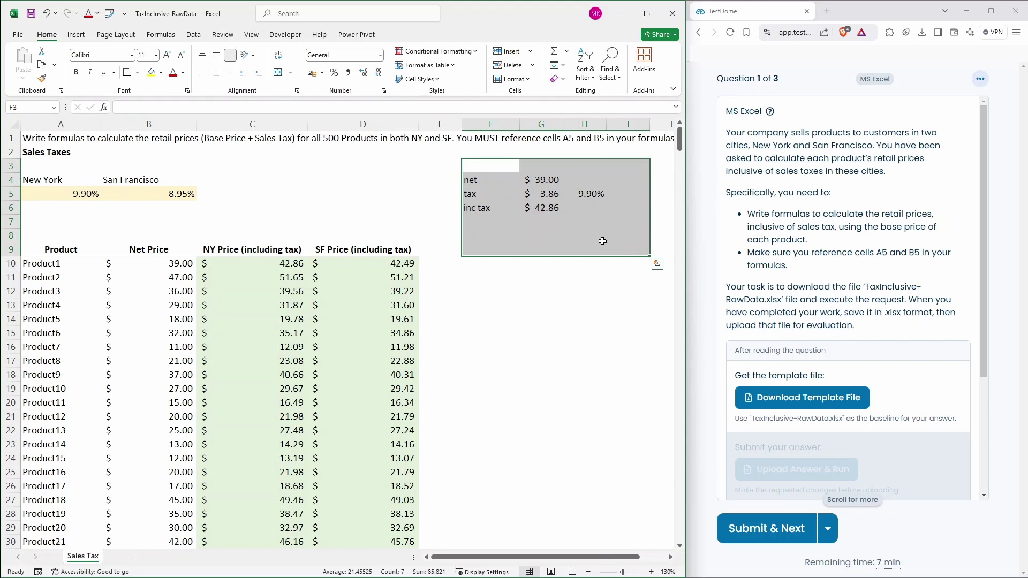
Clear the F3:I9 scratch cells and save the TaxInclusive-RawData workbook.
key("Delete")
left_click(395, 193)
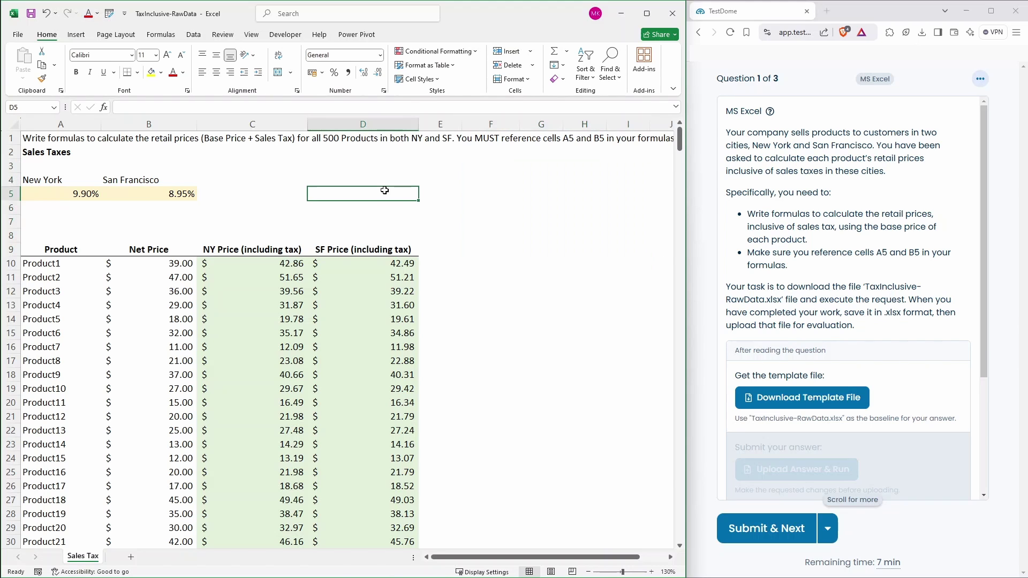
left_click(32, 15)
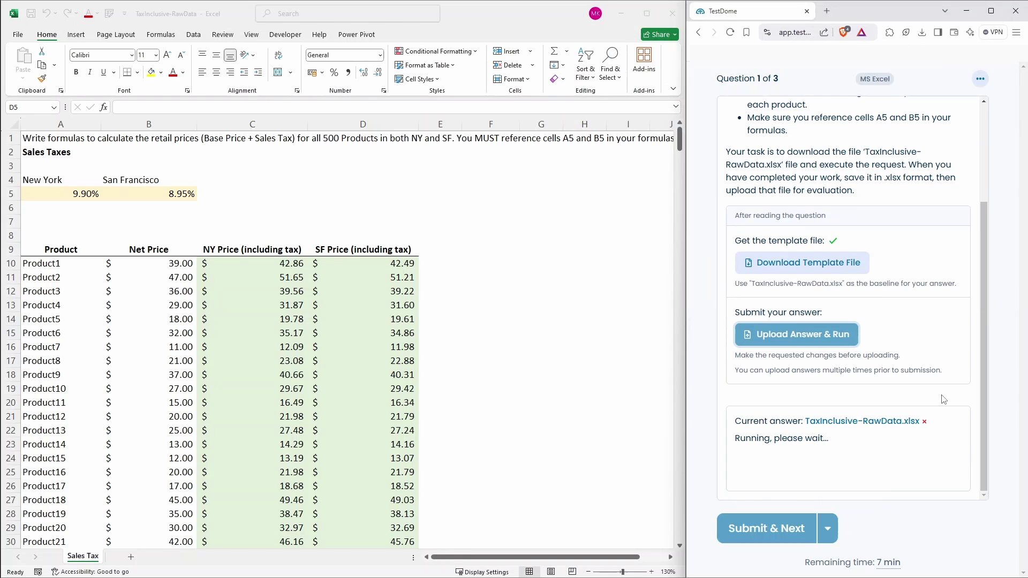
scroll(943, 399, "down", 1)
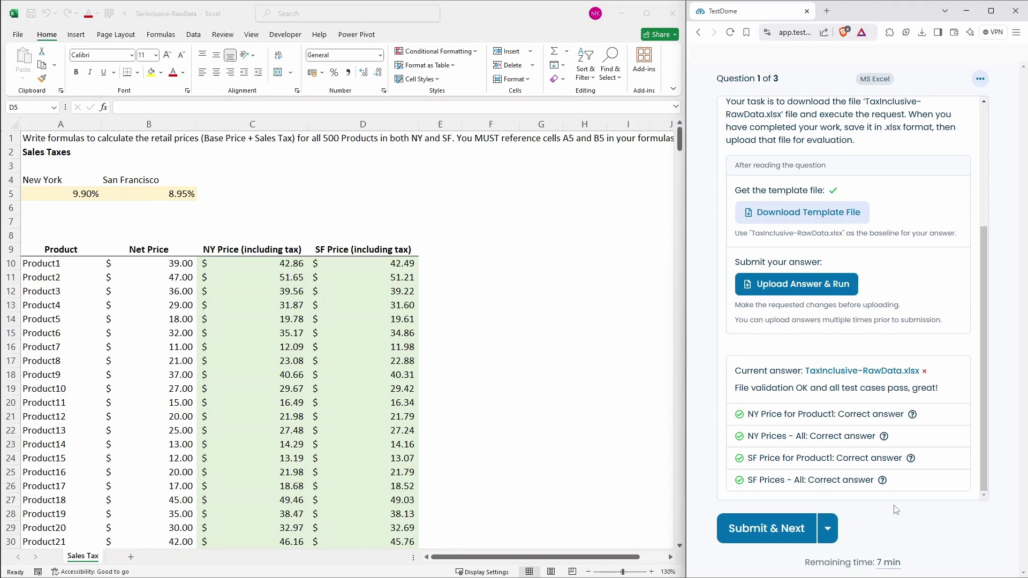
Submit the tax answer with Submit & Next to reach Question 2.
left_click(788, 537)
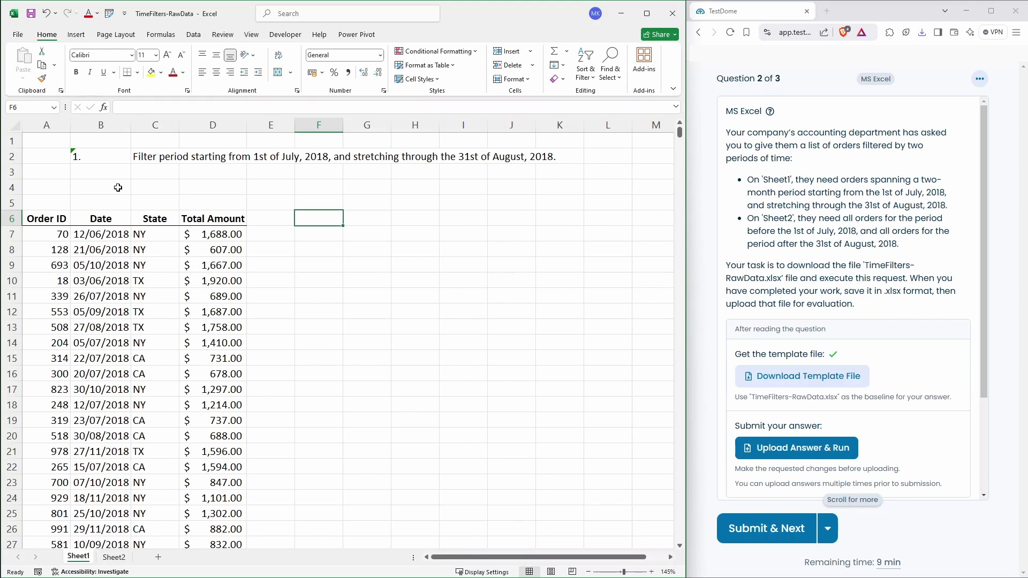
Filter Sheet1's Date column to show only July and August orders.
scroll(115, 222, "up", 1)
left_click(131, 215)
scroll(213, 166, "up", 1)
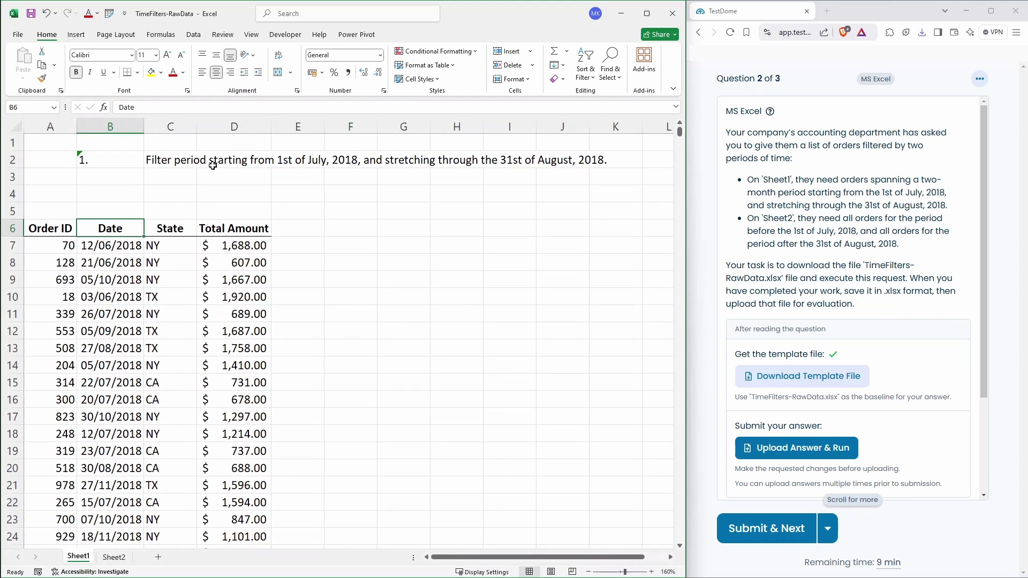
left_click(193, 34)
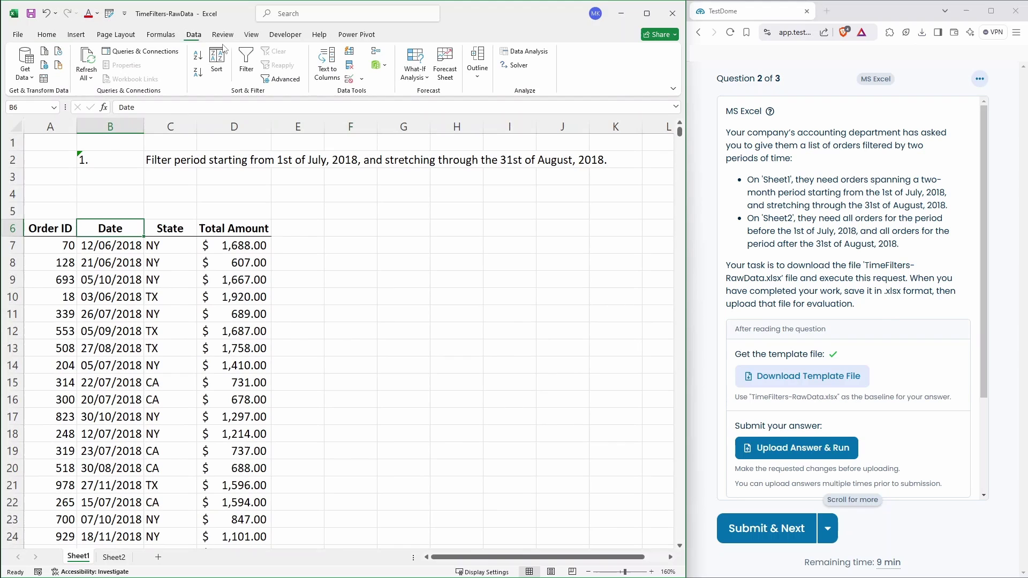
left_click(246, 59)
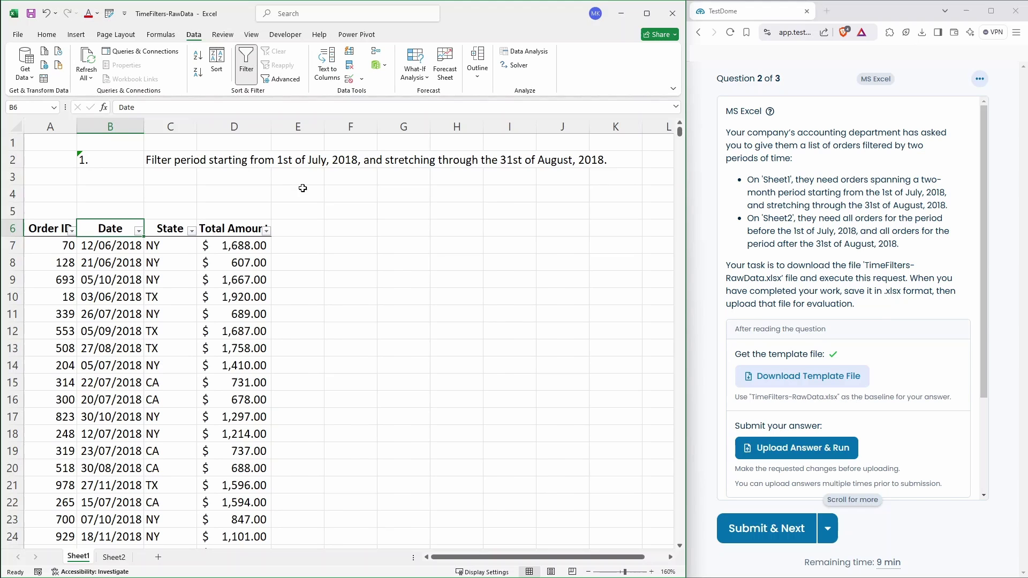
left_click(139, 230)
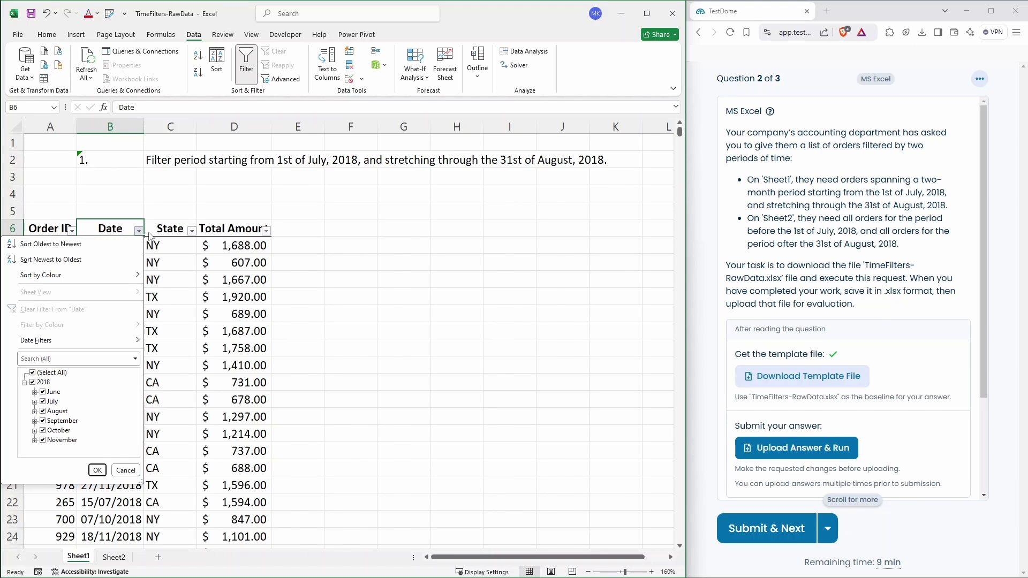
left_click(32, 373)
left_click(43, 402)
left_click(43, 411)
left_click(99, 470)
left_click(335, 379)
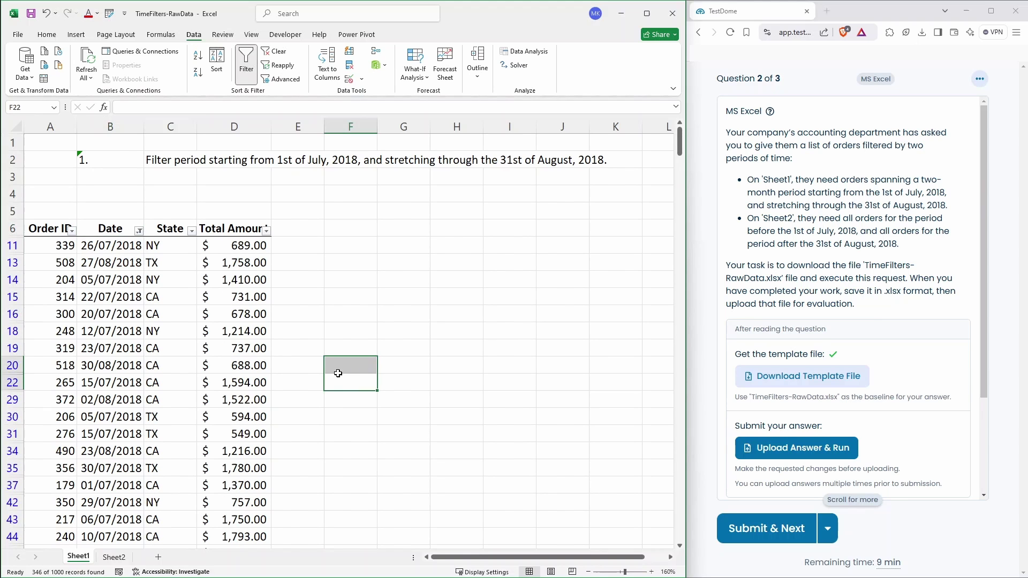
On Sheet2, widen the Date column and filter out July and August orders.
left_click(115, 558)
scroll(172, 356, "up", 7)
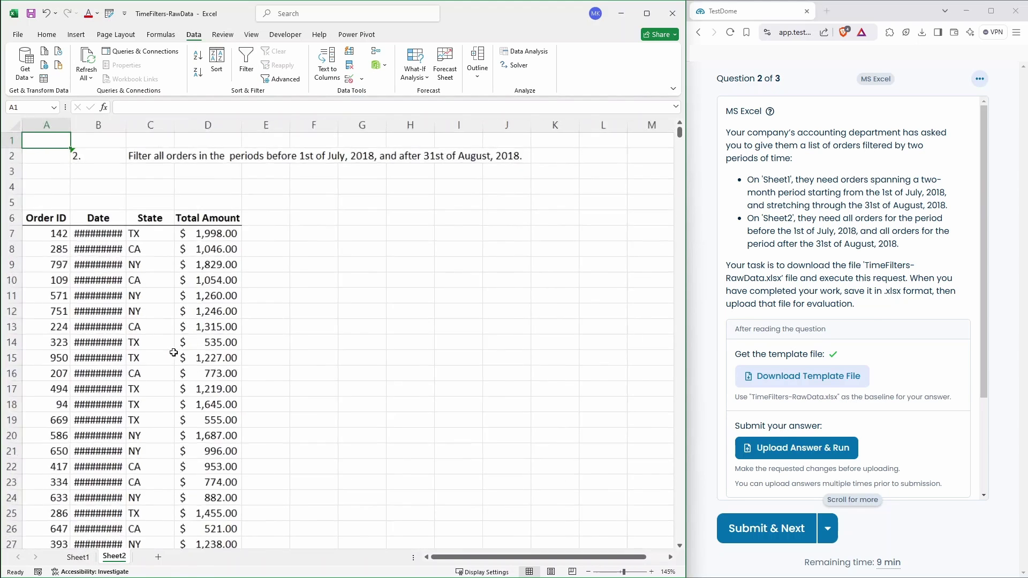
double_click(178, 133)
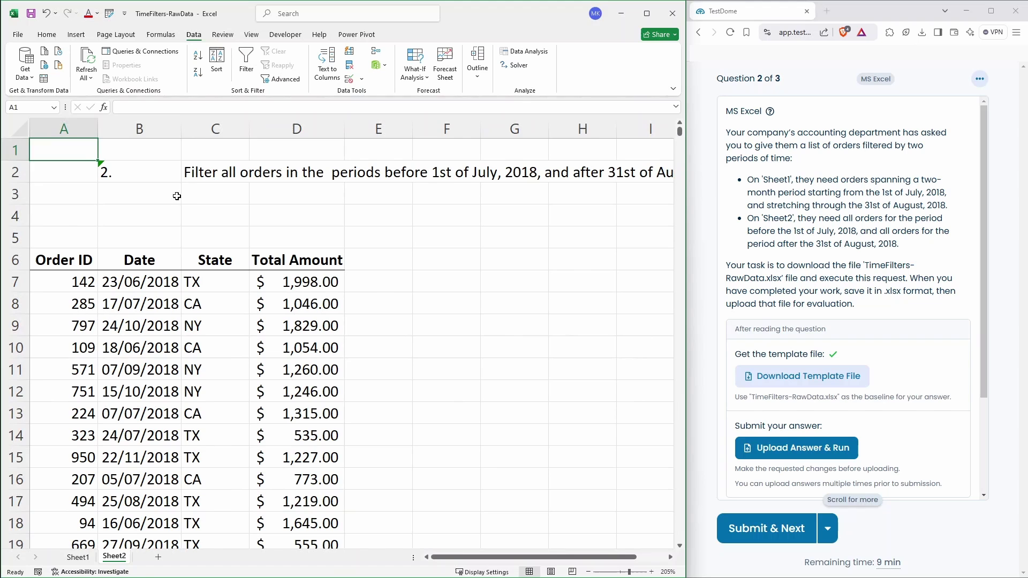
left_click(158, 257)
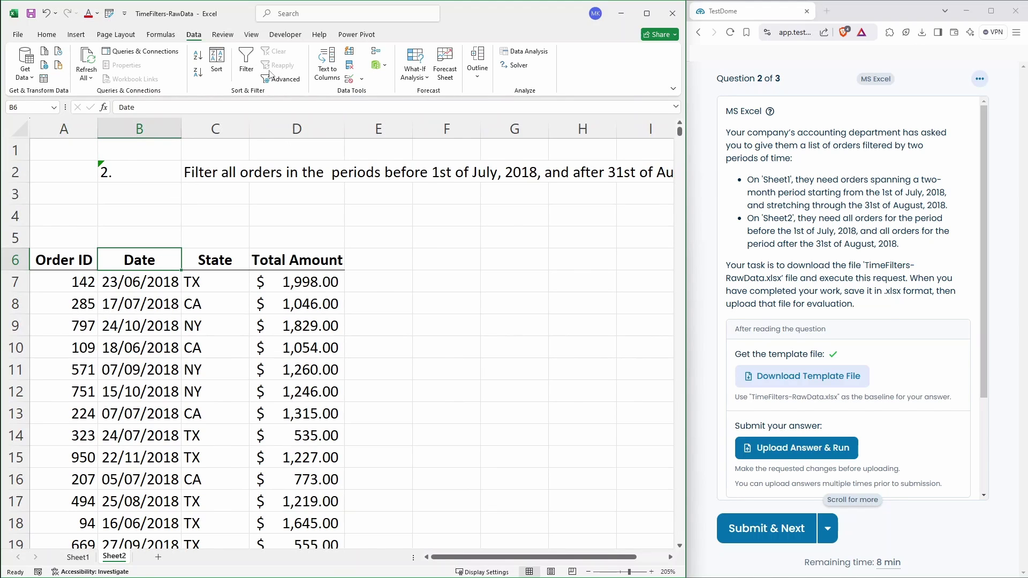
left_click(246, 60)
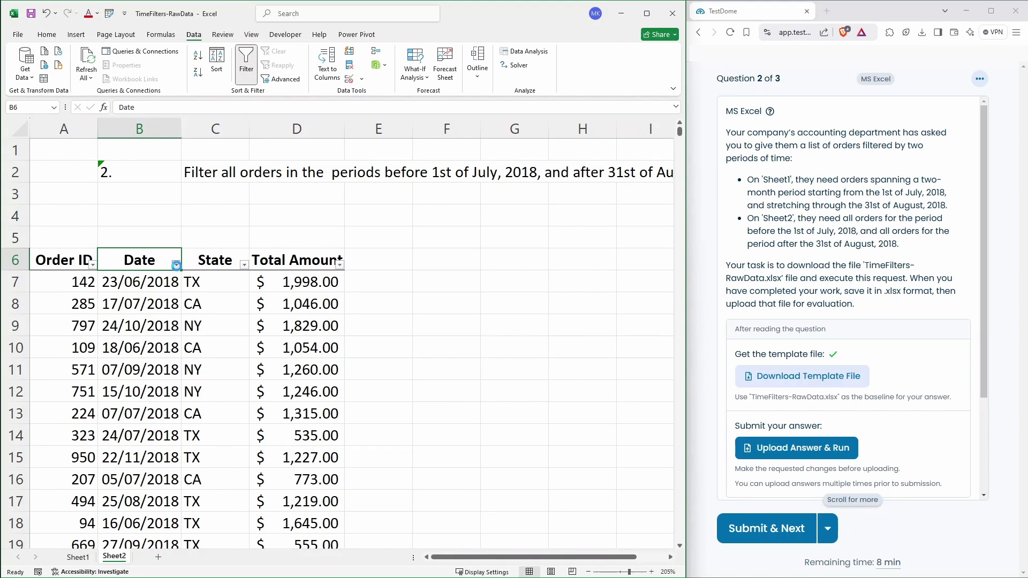
left_click(177, 265)
left_click(79, 435)
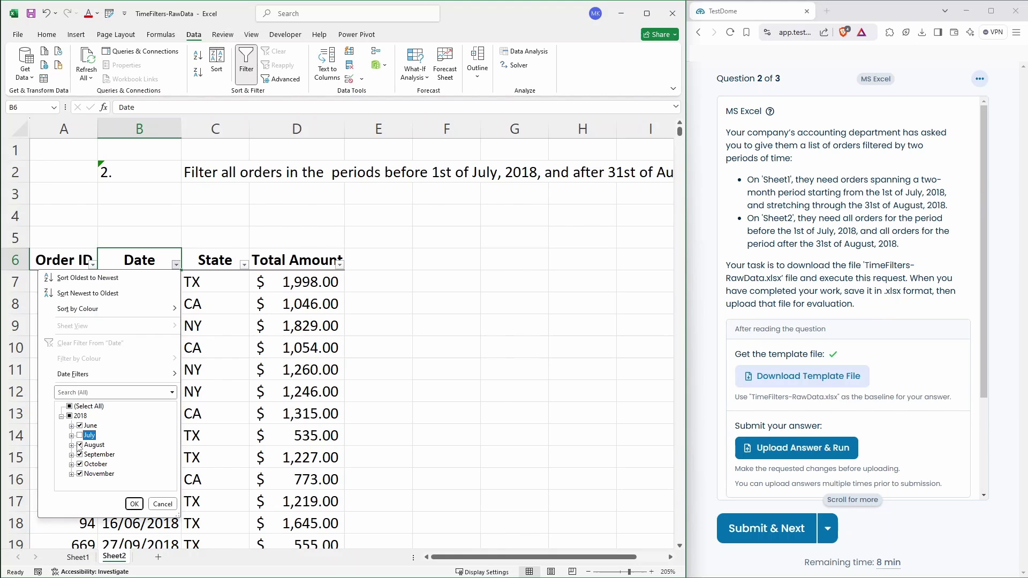
left_click(80, 445)
left_click(134, 504)
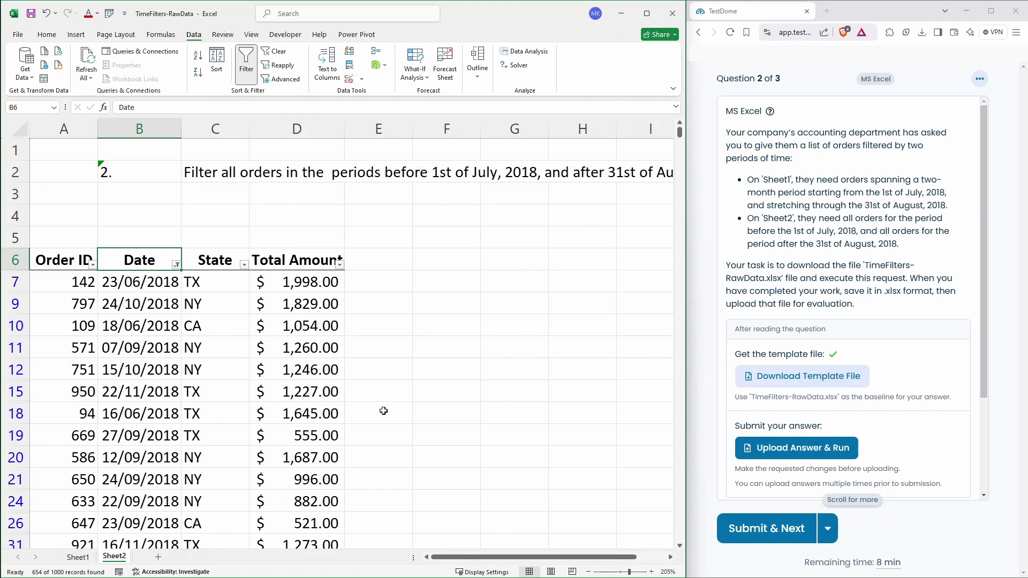
left_click(65, 154)
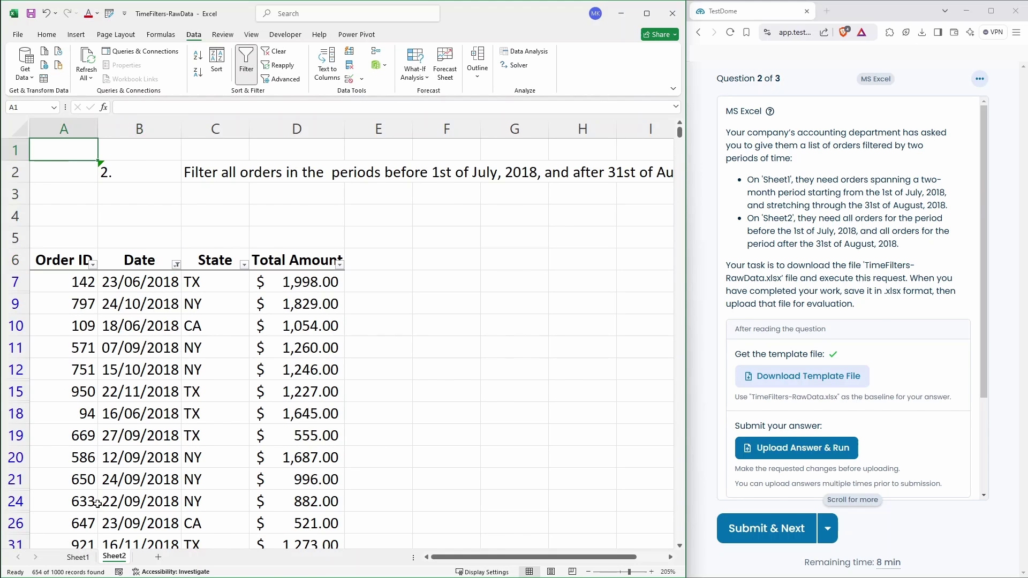
Upload the date-filter workbook for checking and submit the passing answer.
left_click(84, 556)
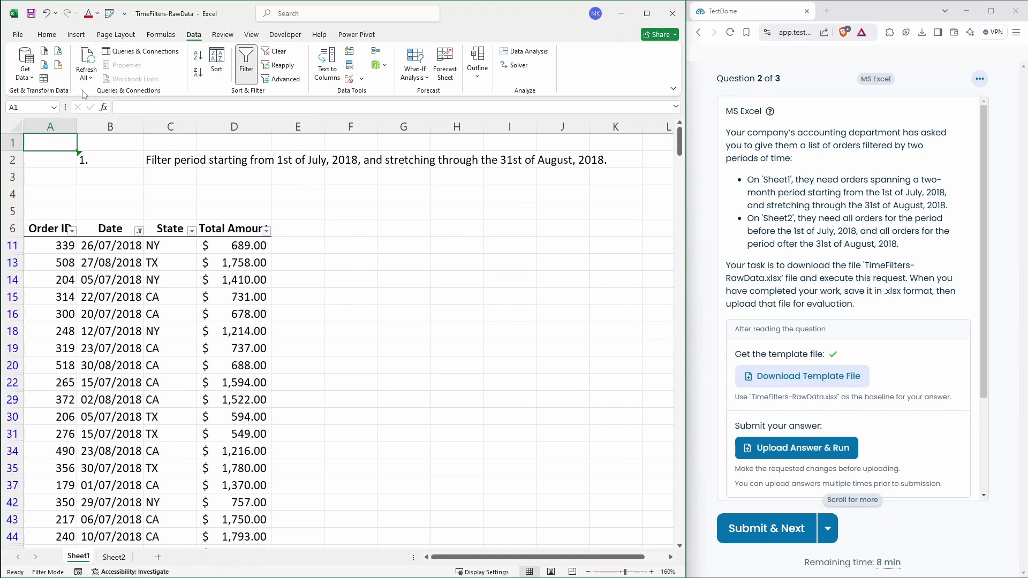
left_click(31, 15)
left_click(798, 447)
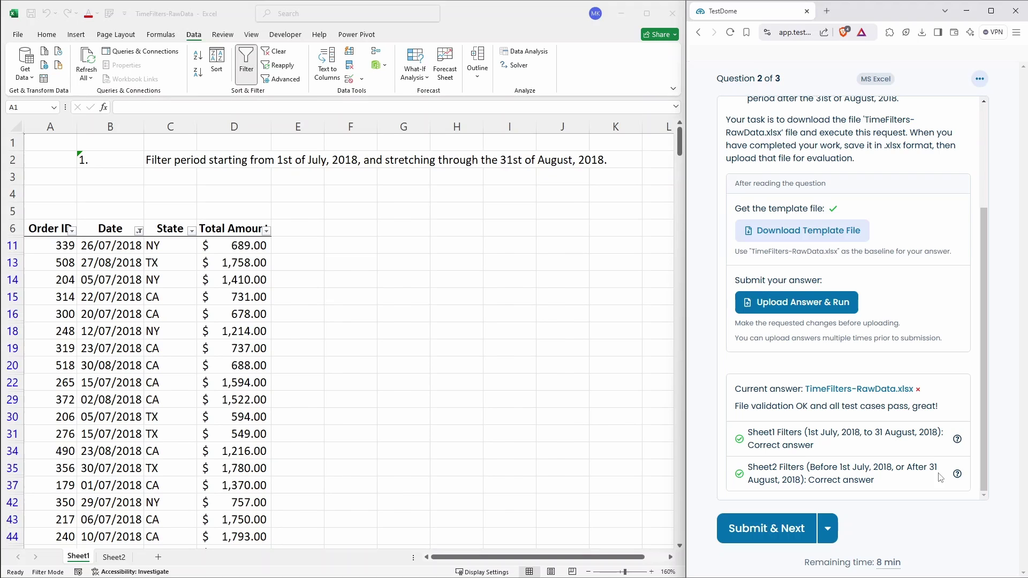
left_click(778, 528)
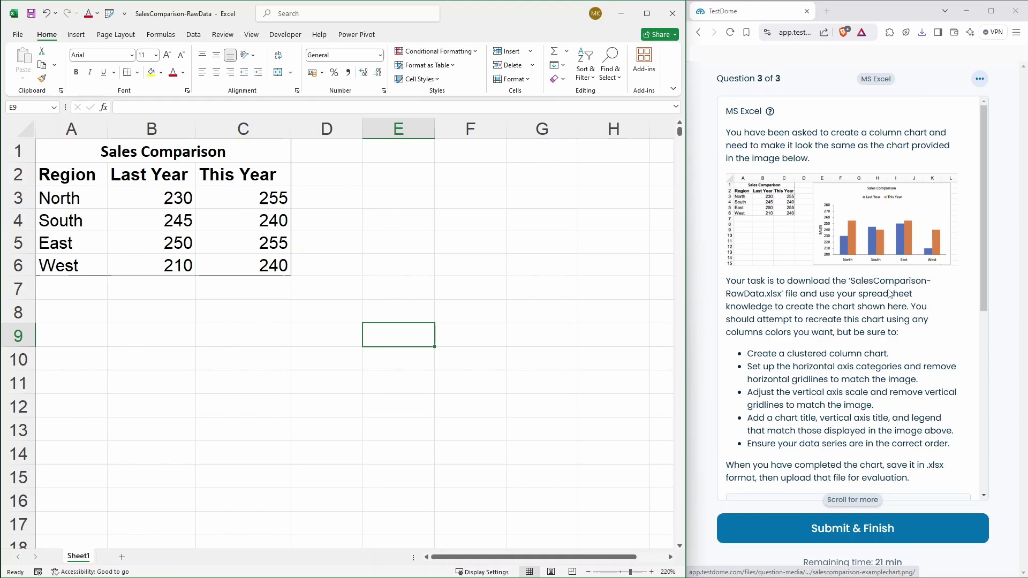
Scroll through Question 3's clustered column chart requirements and template section.
scroll(890, 294, "down", 1)
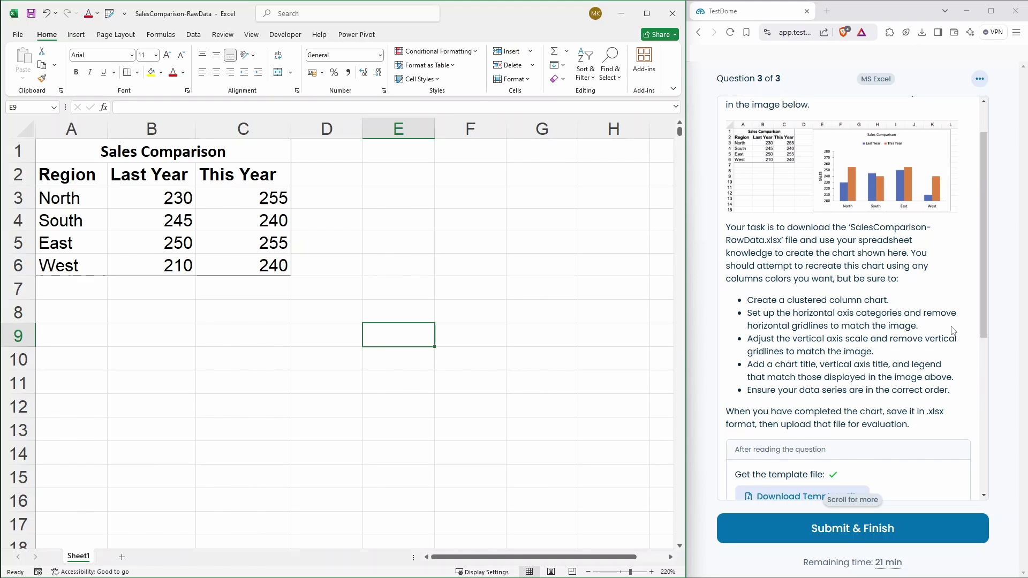
scroll(954, 331, "down", 3)
scroll(953, 331, "up", 5)
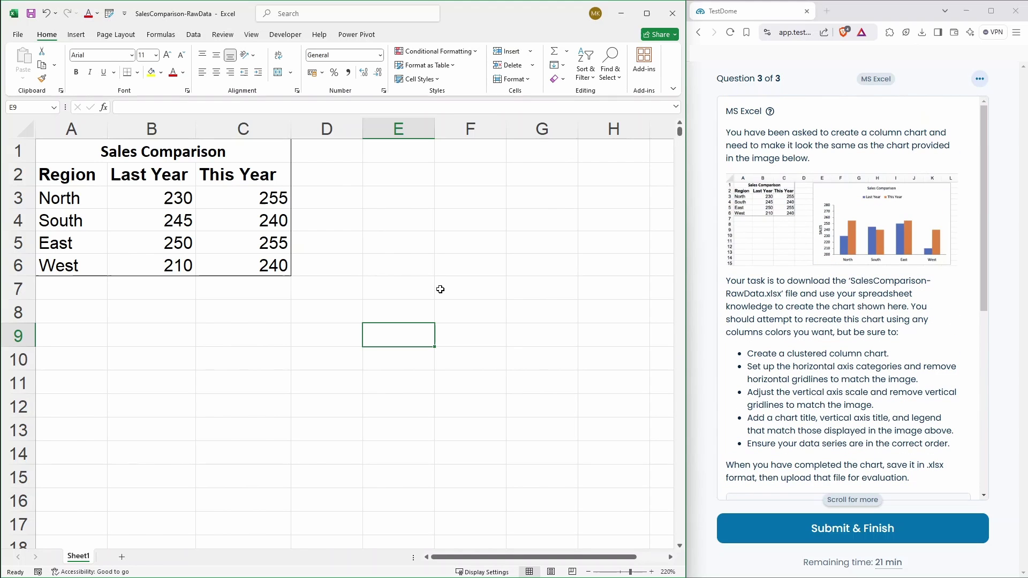
Select the region sales table A2:C6 and insert a 2D Clustered Column chart.
left_click(364, 245)
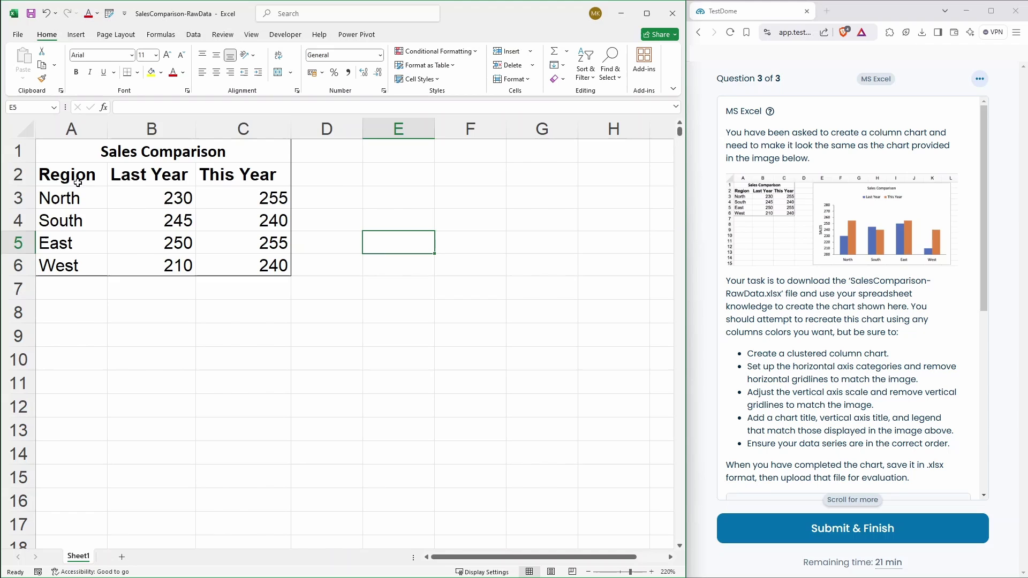
left_click_drag(77, 183, 242, 259)
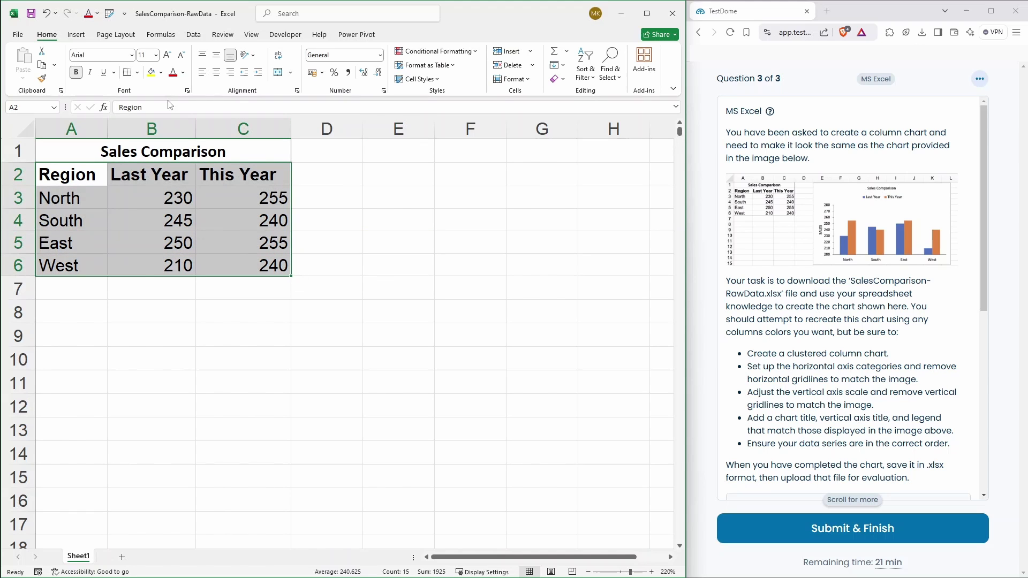
left_click(76, 34)
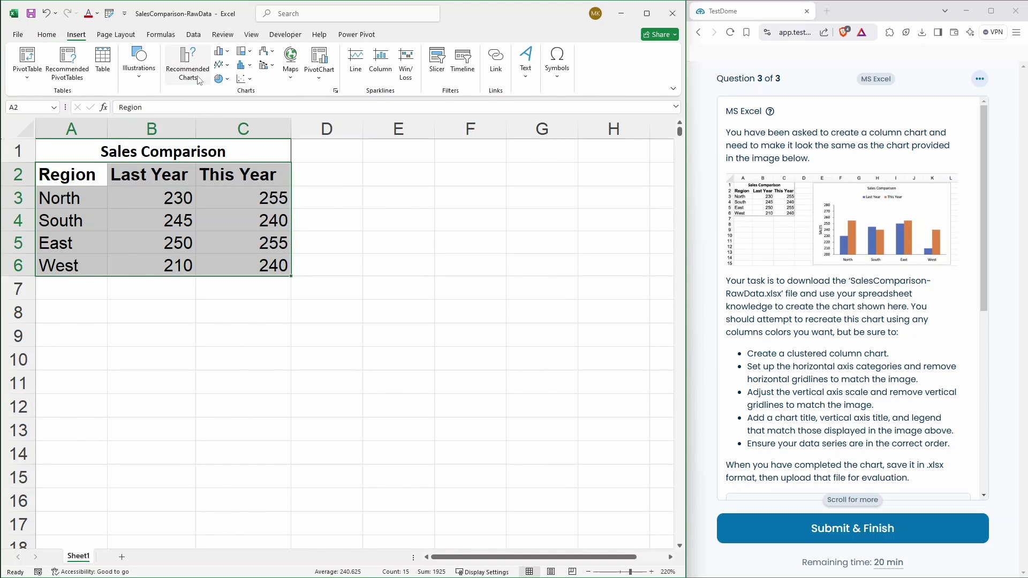
left_click(223, 52)
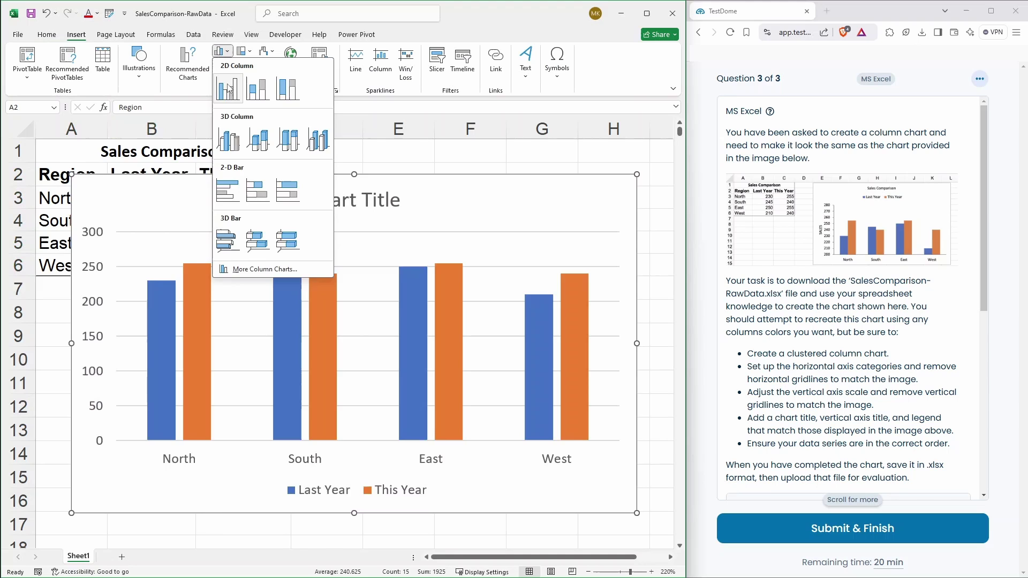
left_click(229, 89)
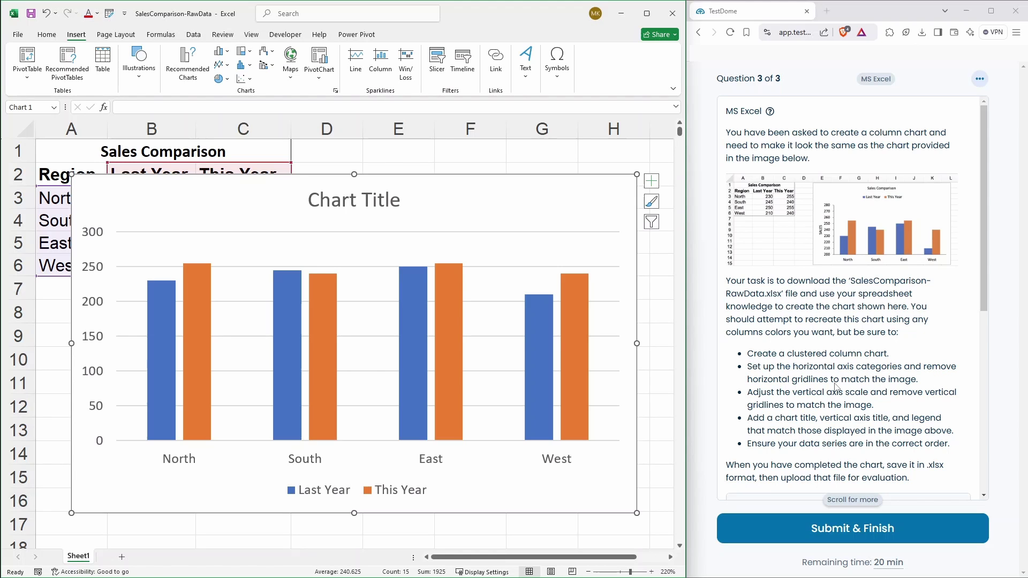
Delete the chart's horizontal gridlines and move the legend to the top.
double_click(370, 266)
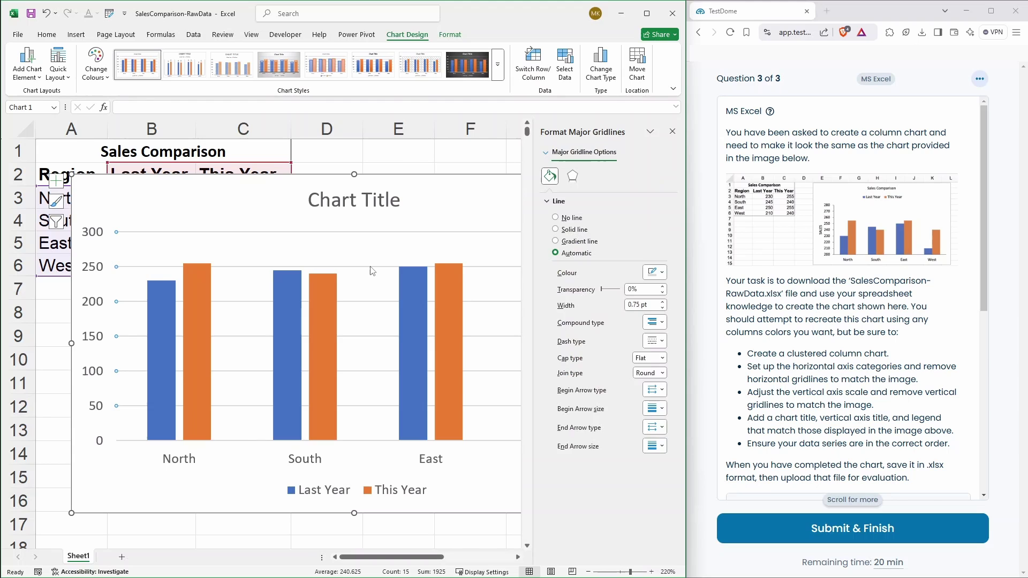
key("Delete")
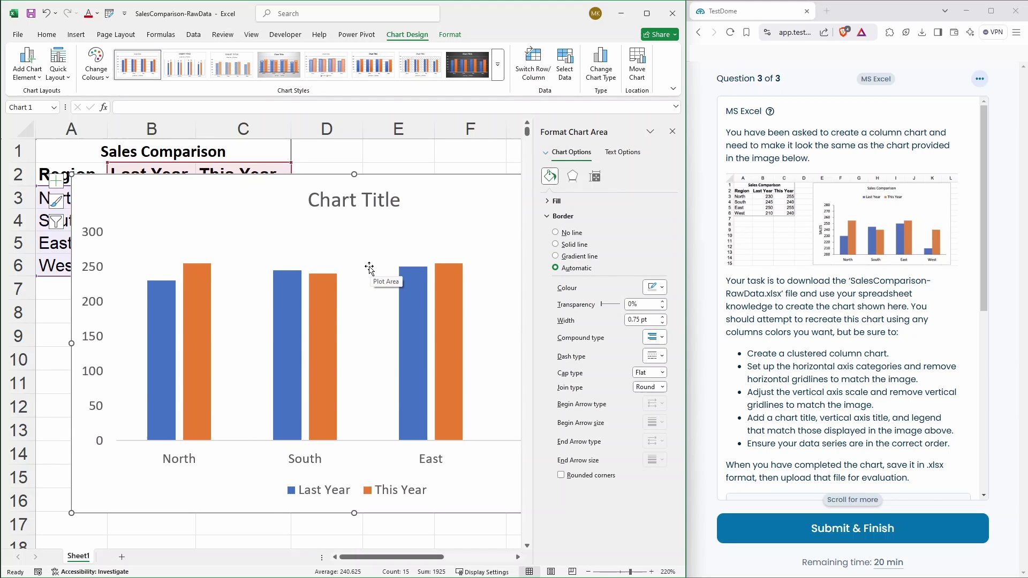
left_click(407, 489)
left_click(673, 132)
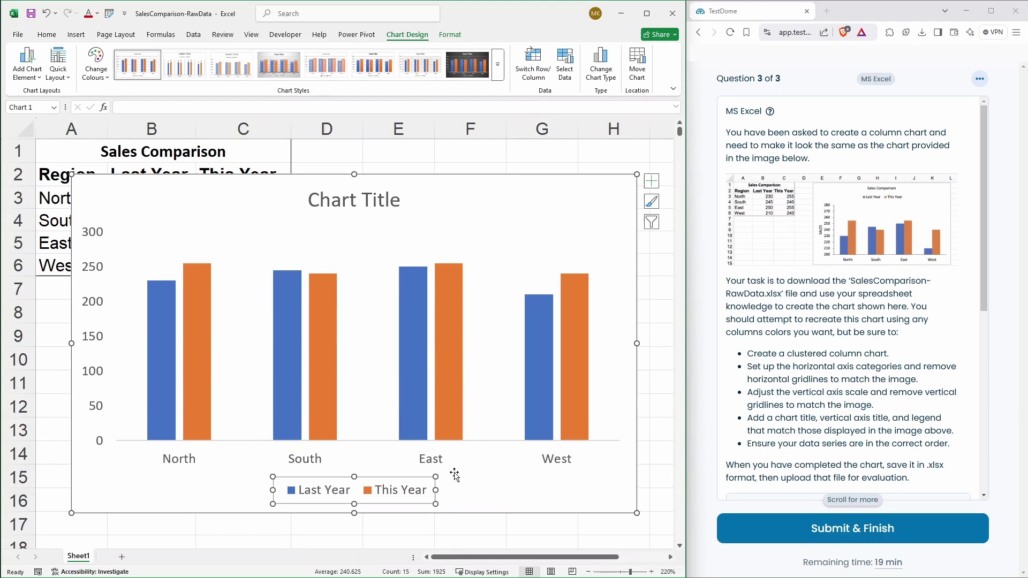
double_click(407, 482)
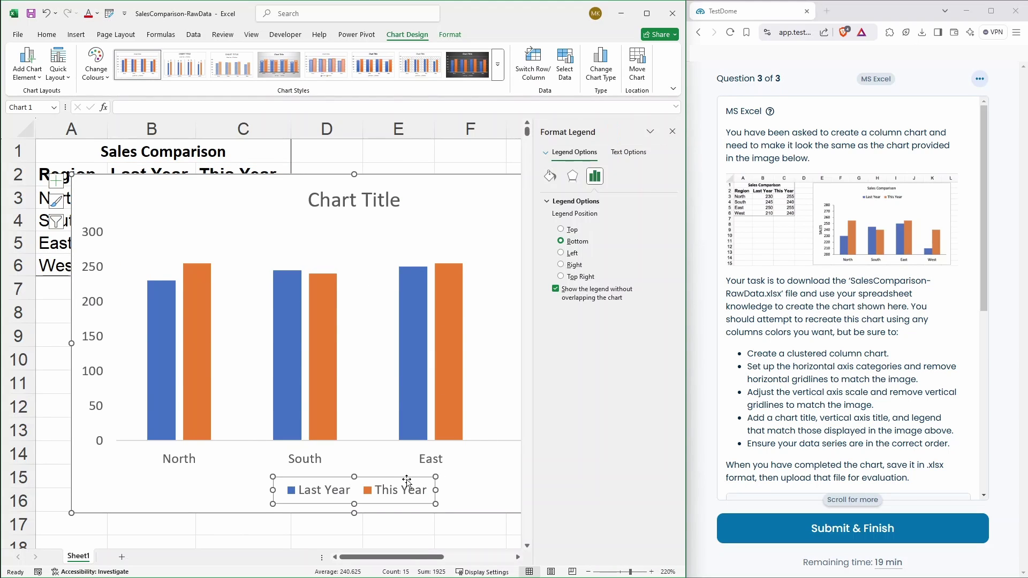
left_click(562, 230)
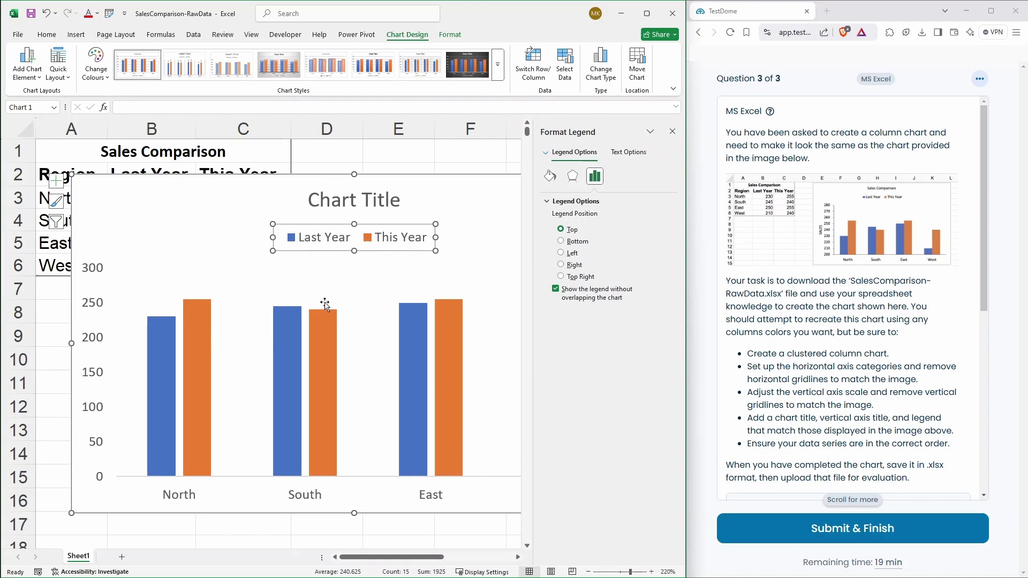
Replace the default chart title with 'Sales Comparison'.
left_click(359, 203)
double_click(359, 203)
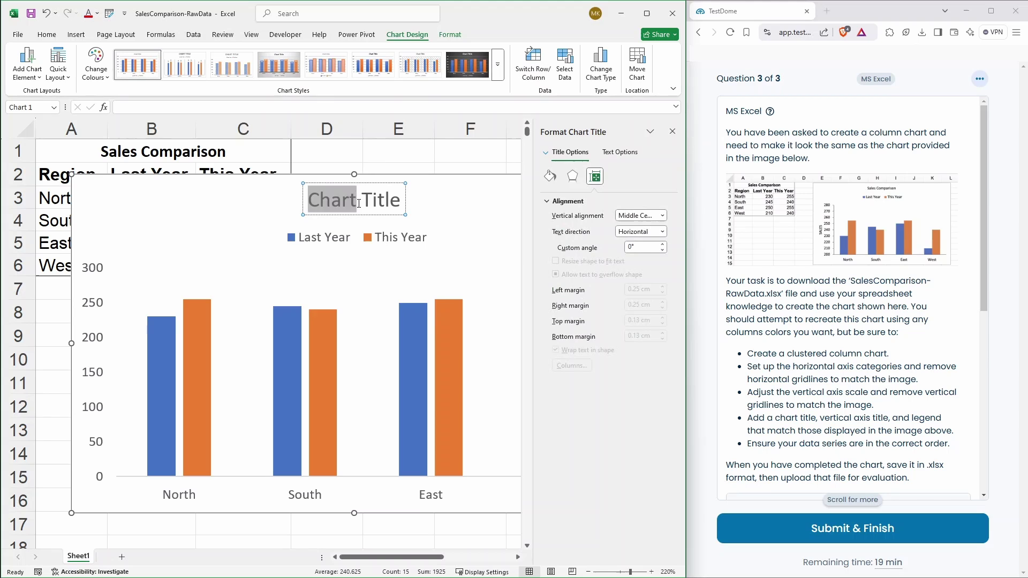
triple_click(359, 203)
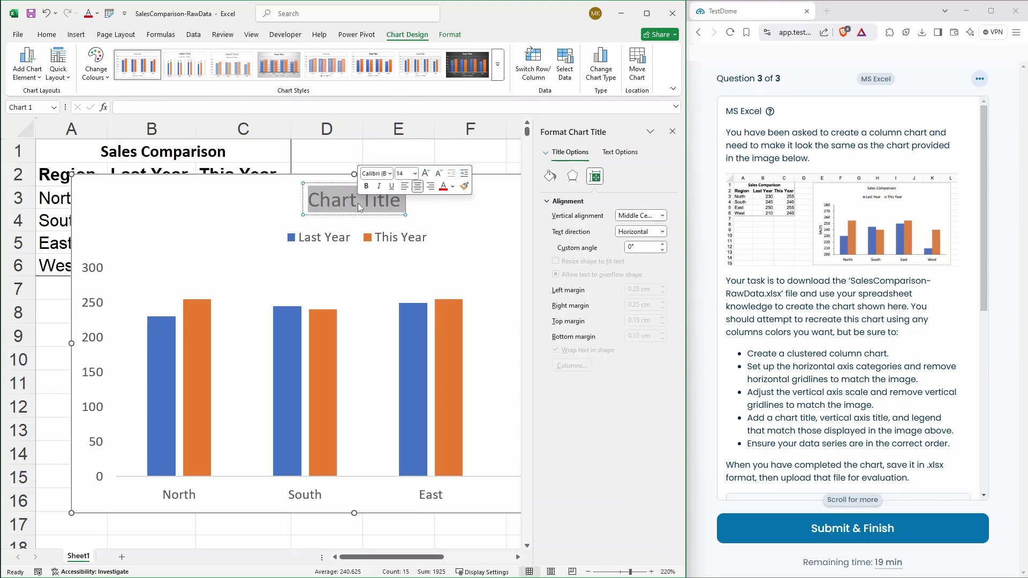
type("Sales")
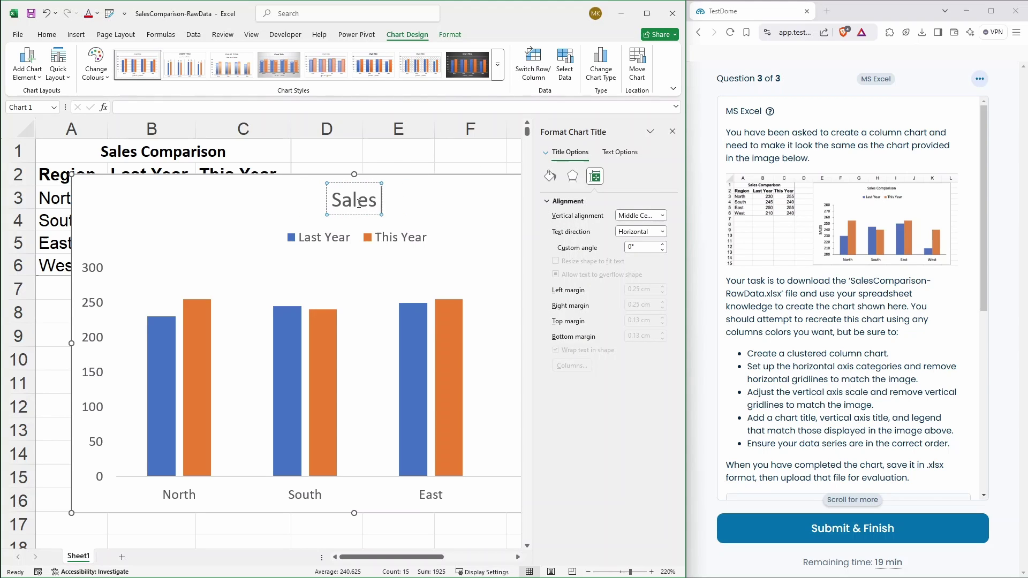
type(" Compa")
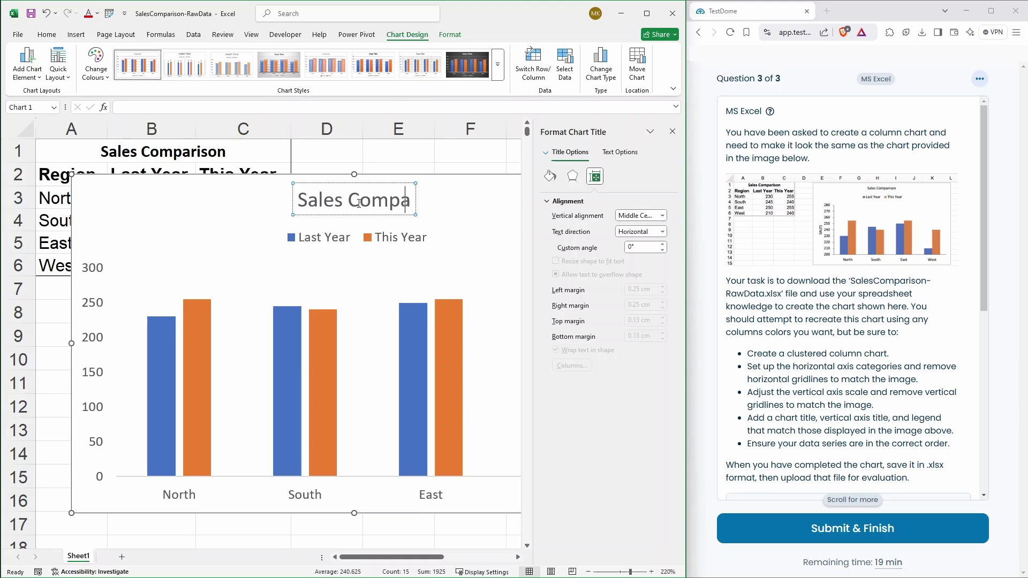
type("rison")
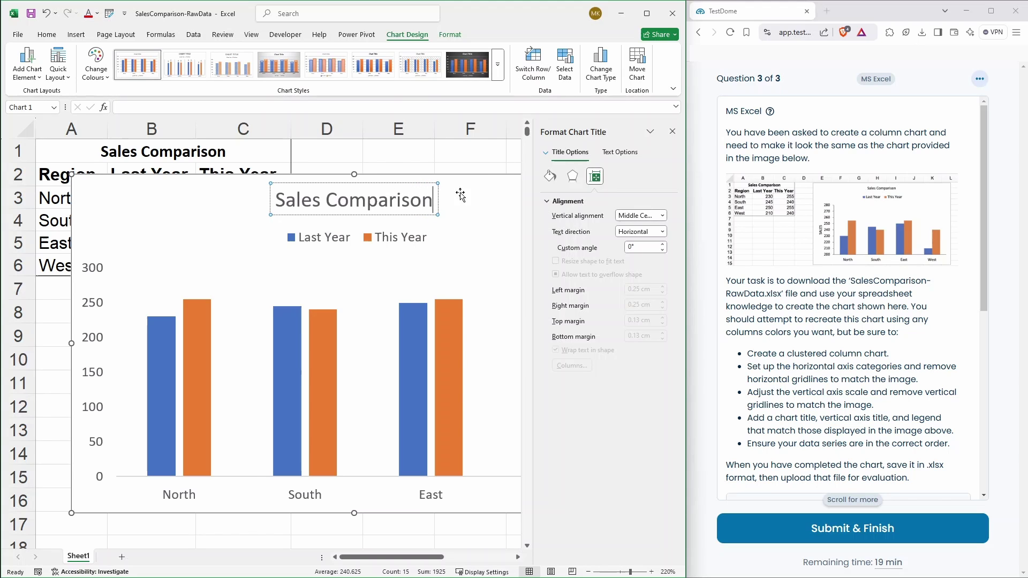
left_click(487, 198)
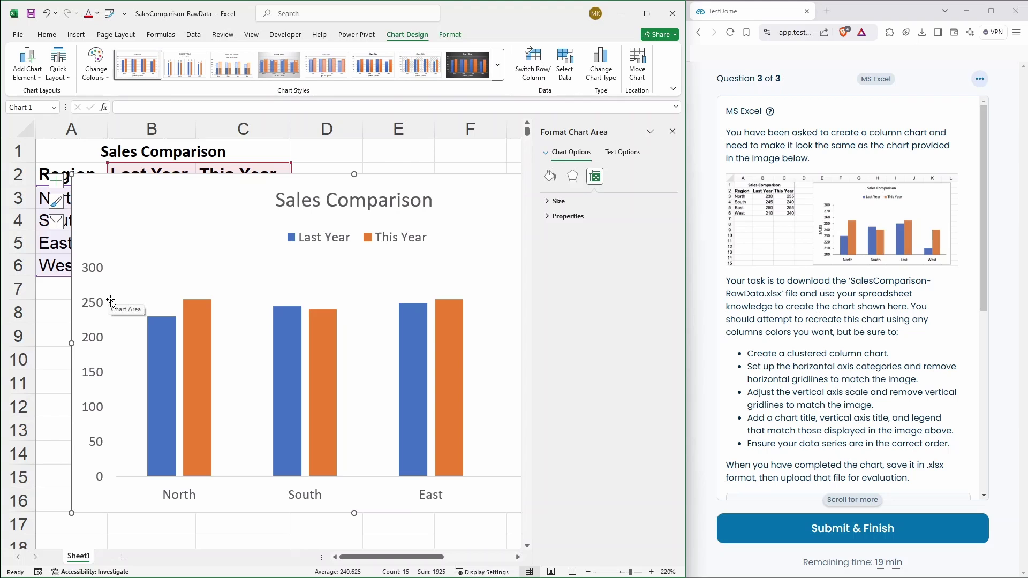
Add a primary vertical axis title to the chart reading 'SALES'.
left_click(92, 343)
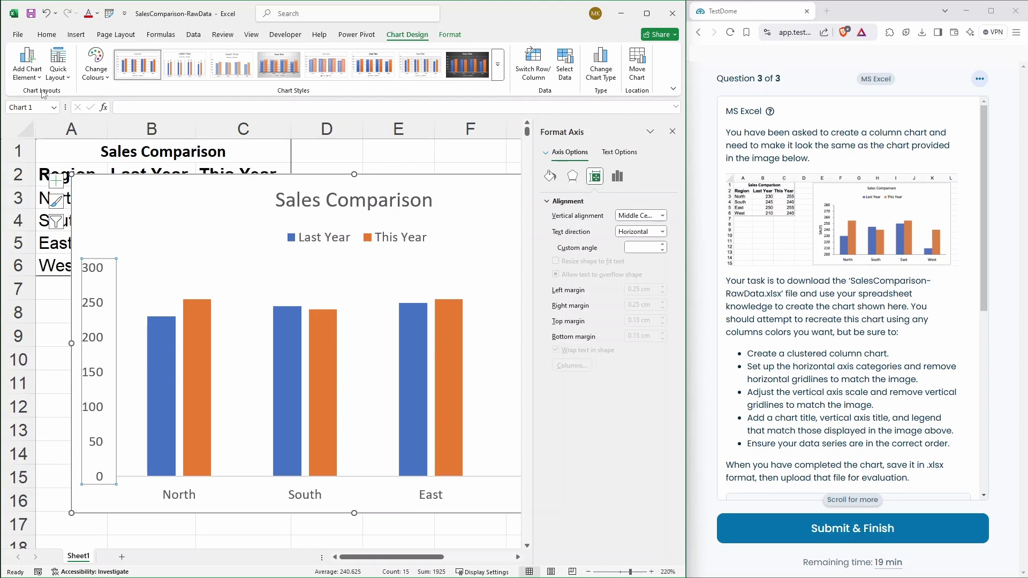
left_click(33, 74)
mouse_move(54, 111)
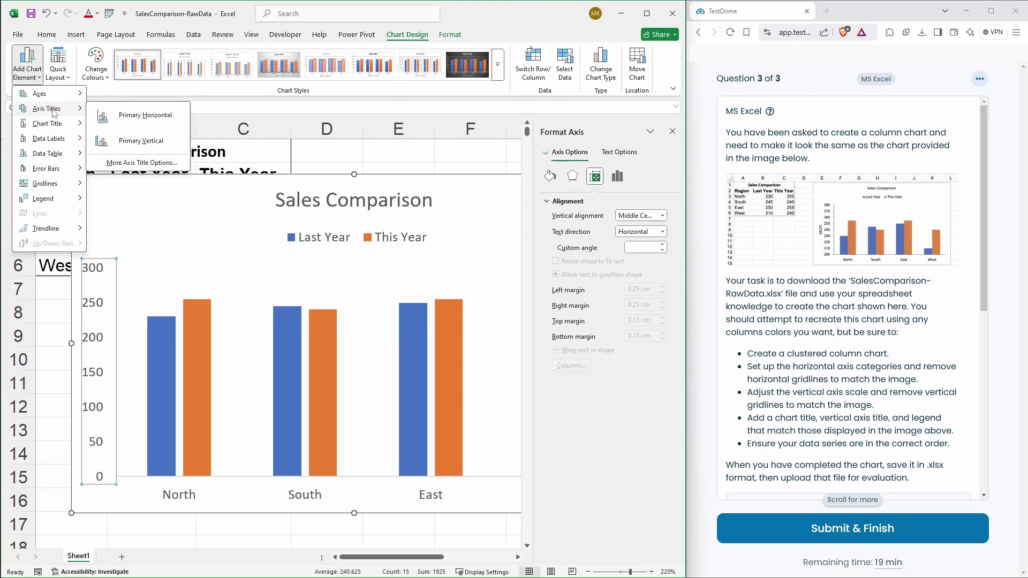
left_click(160, 141)
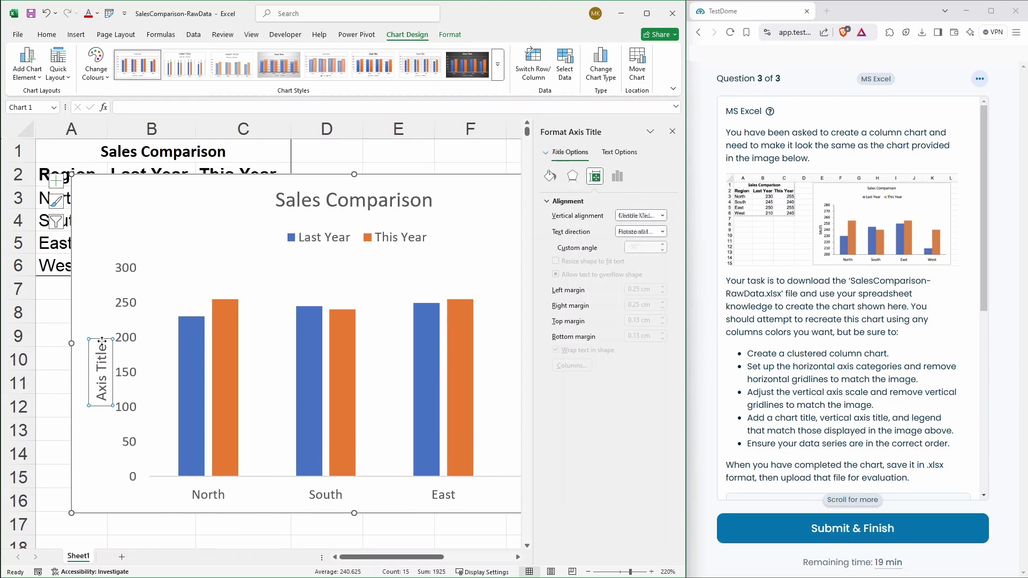
double_click(102, 354)
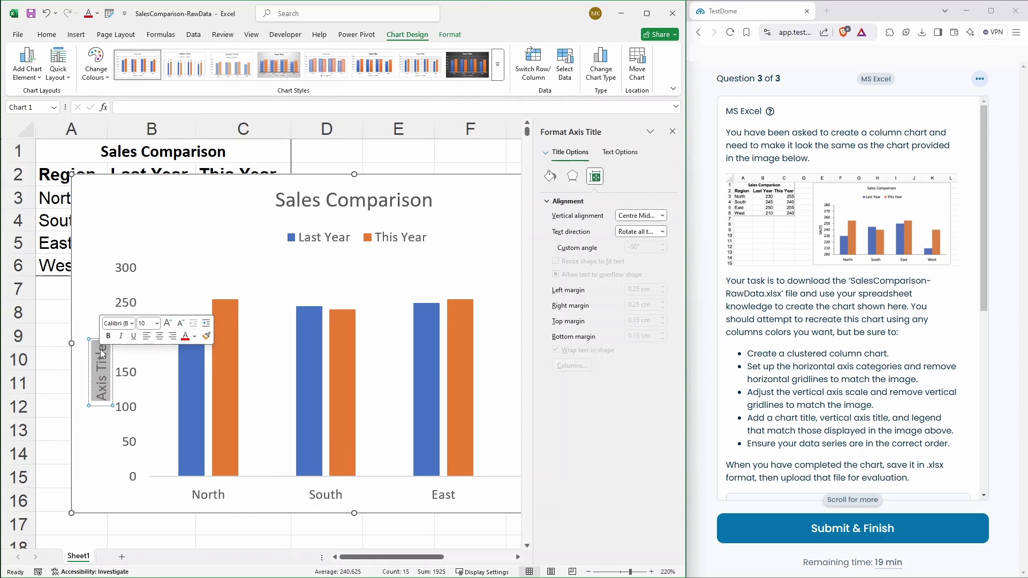
type("SALES")
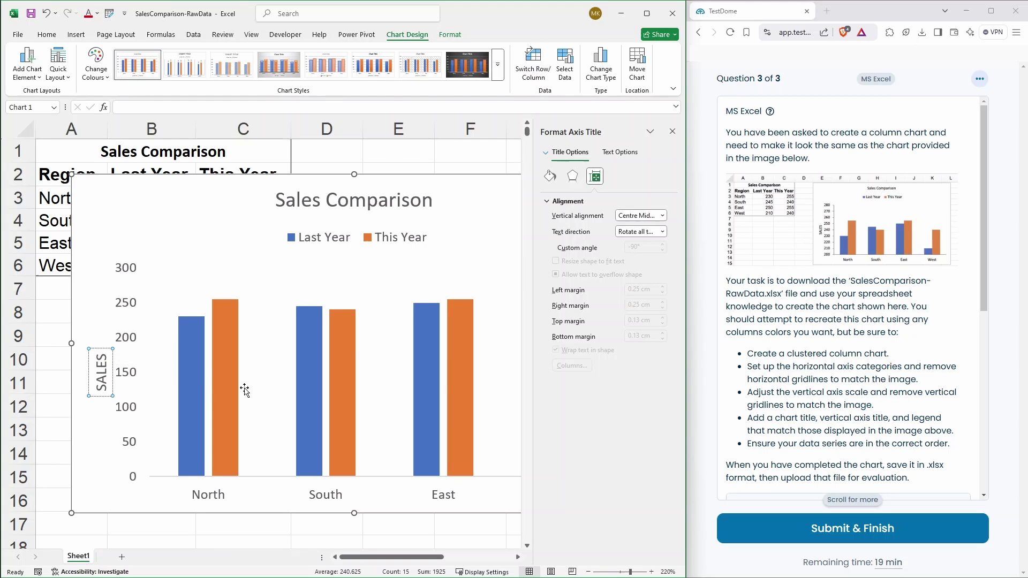
left_click(480, 218)
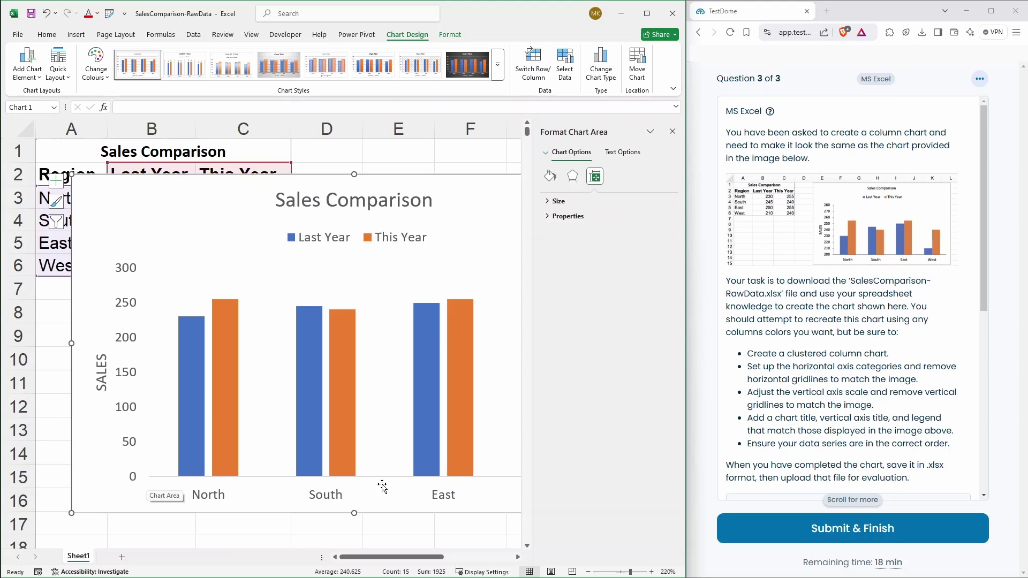
Give the vertical value axis a solid line in Format Axis.
left_click(132, 350)
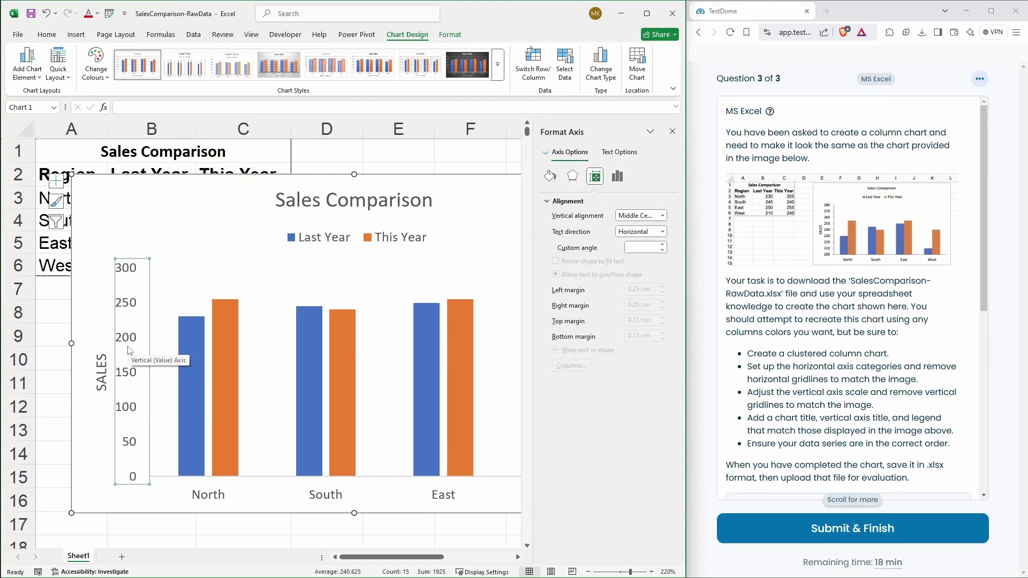
left_click(550, 177)
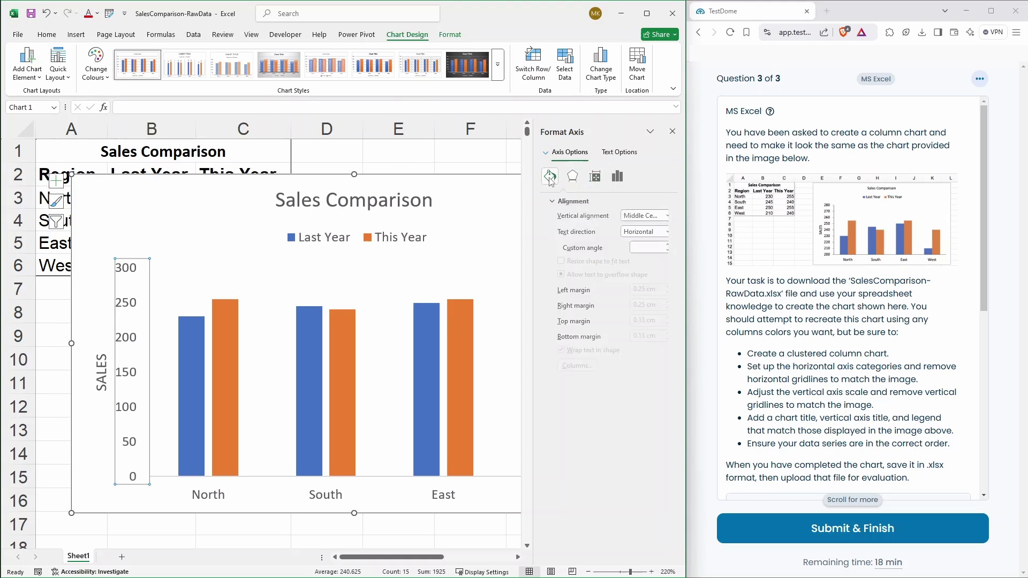
left_click(560, 246)
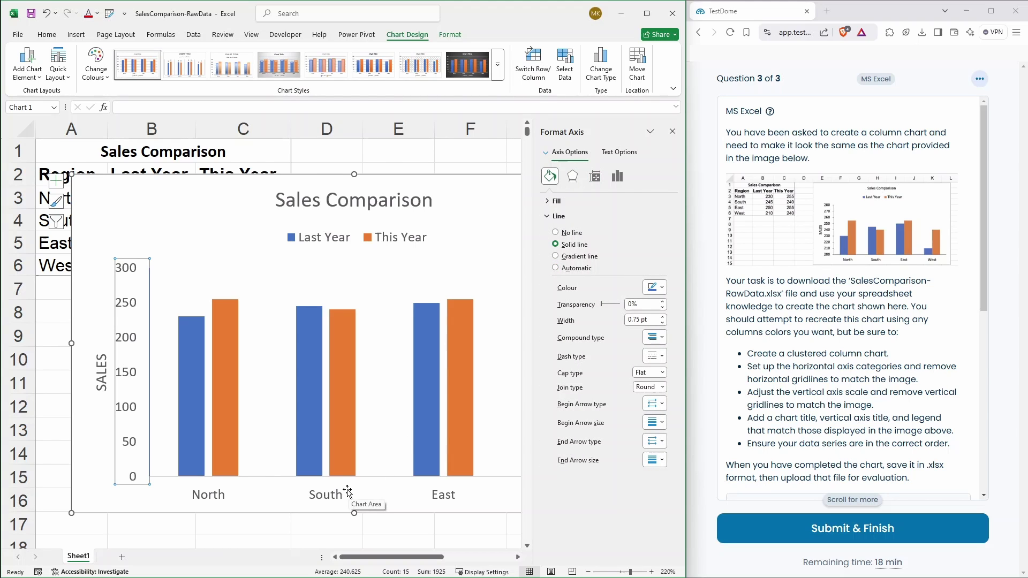
left_click(662, 288)
left_click(663, 292)
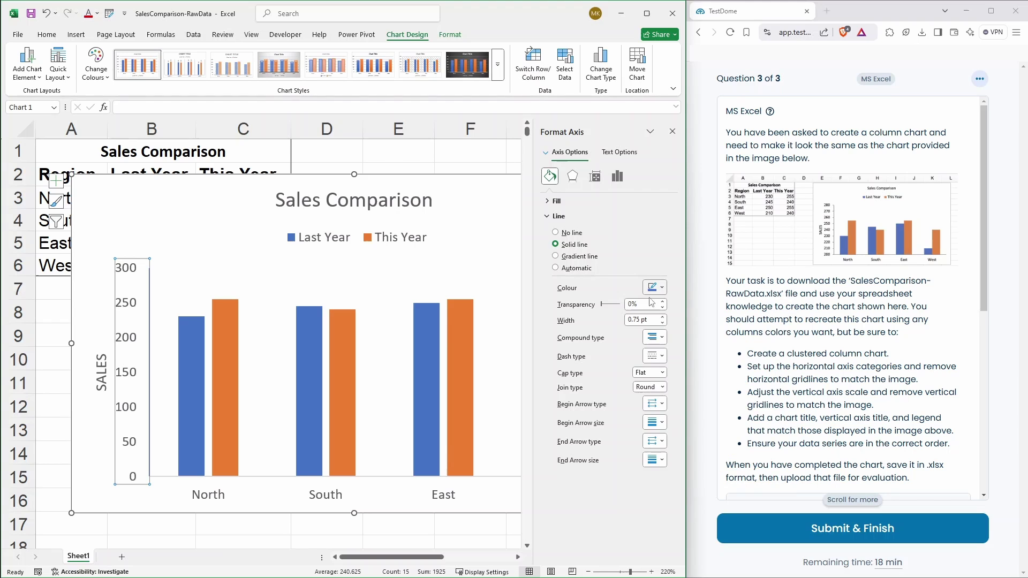
Give the horizontal category axis a solid line as well.
left_click(354, 493)
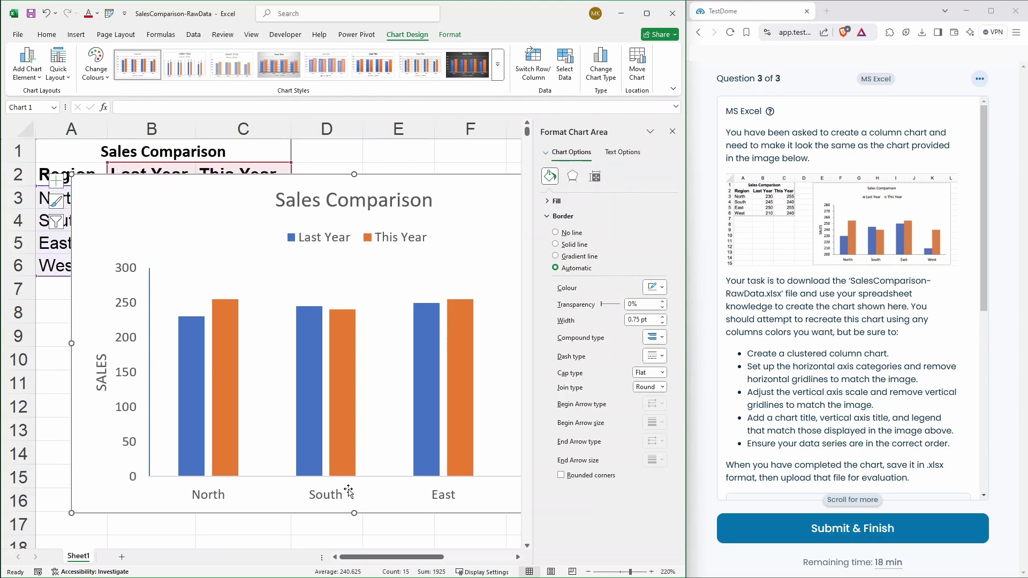
left_click(333, 497)
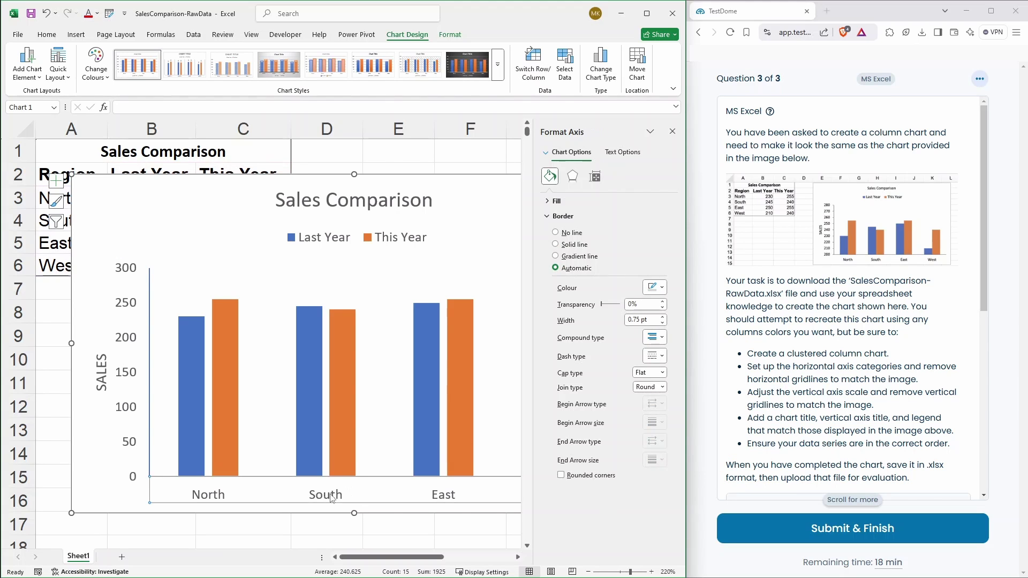
left_click(558, 245)
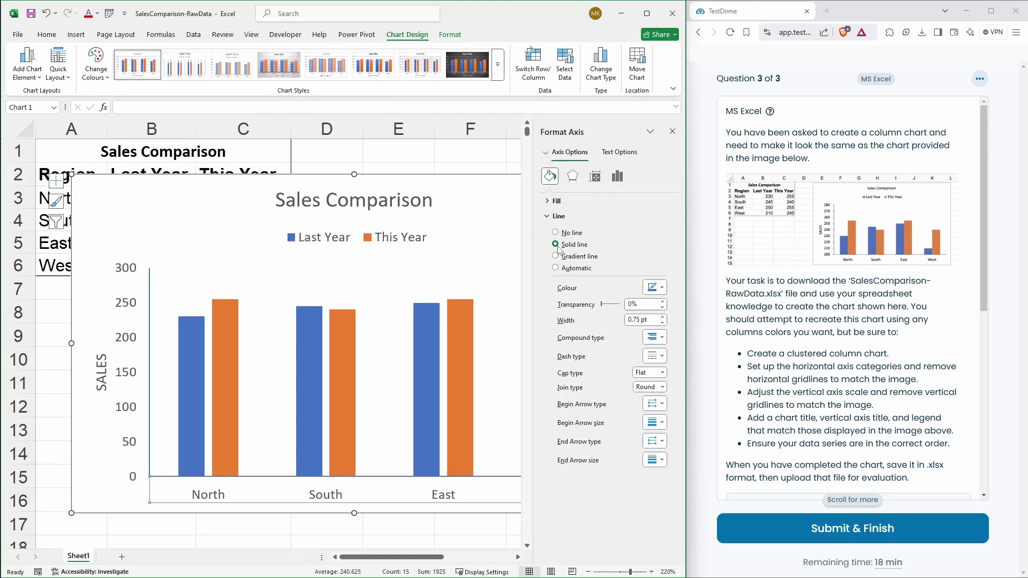
Set the This Year series overlap to 0% so each region's paired columns touch.
left_click(491, 313)
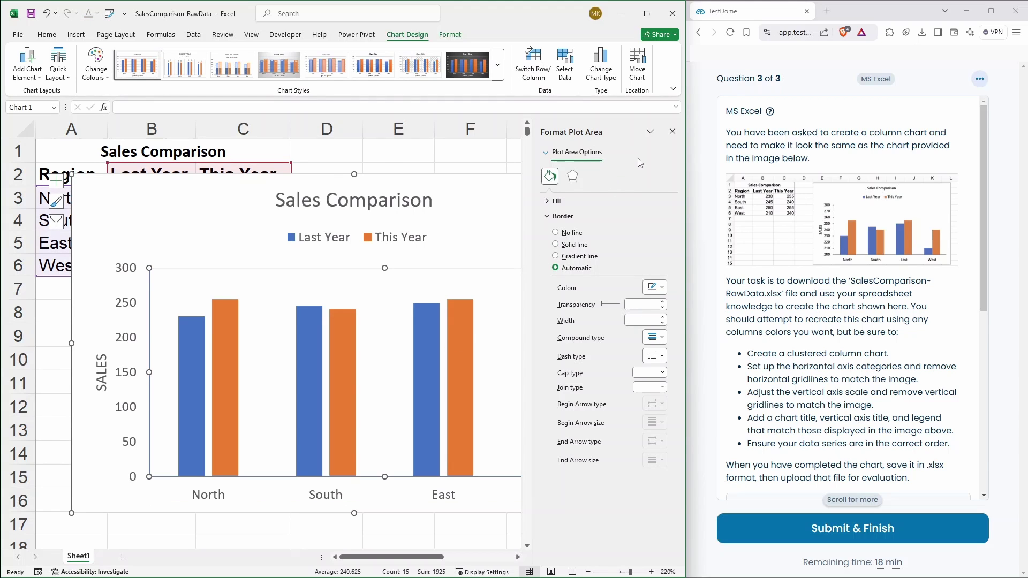
left_click(460, 431)
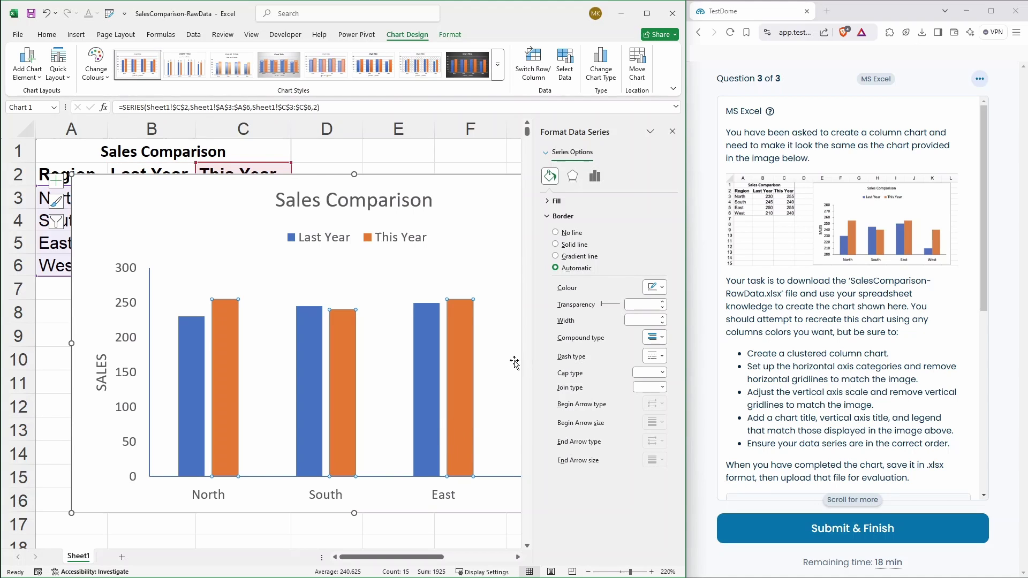
left_click(464, 338)
left_click(573, 177)
left_click(594, 177)
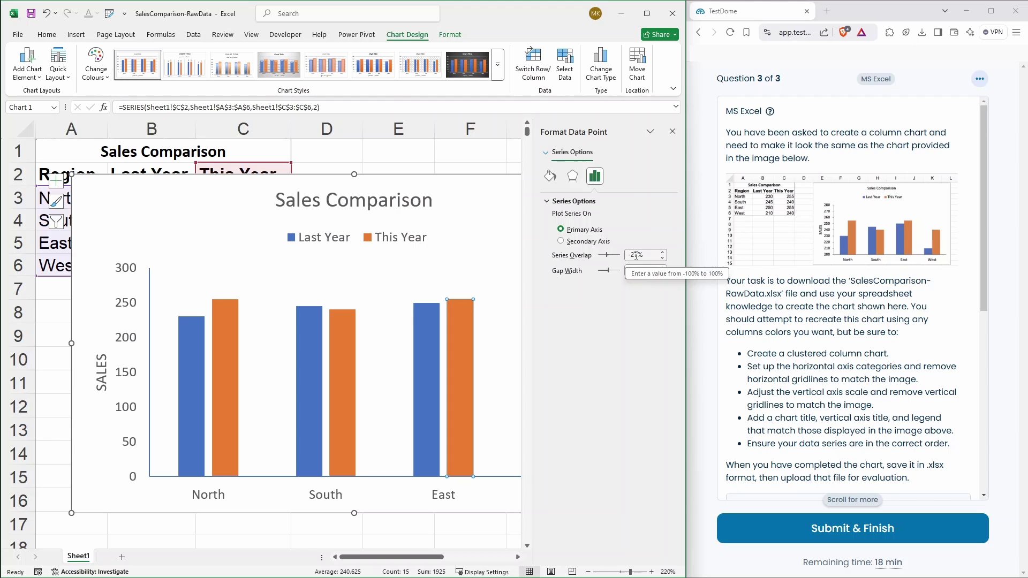
left_click_drag(637, 255, 623, 259)
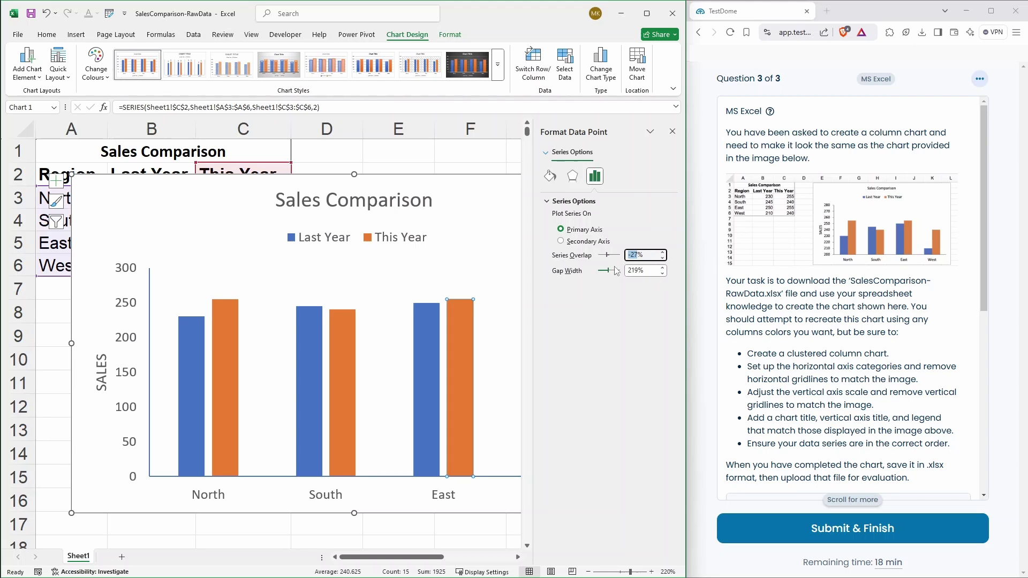
type("0")
left_click(649, 270)
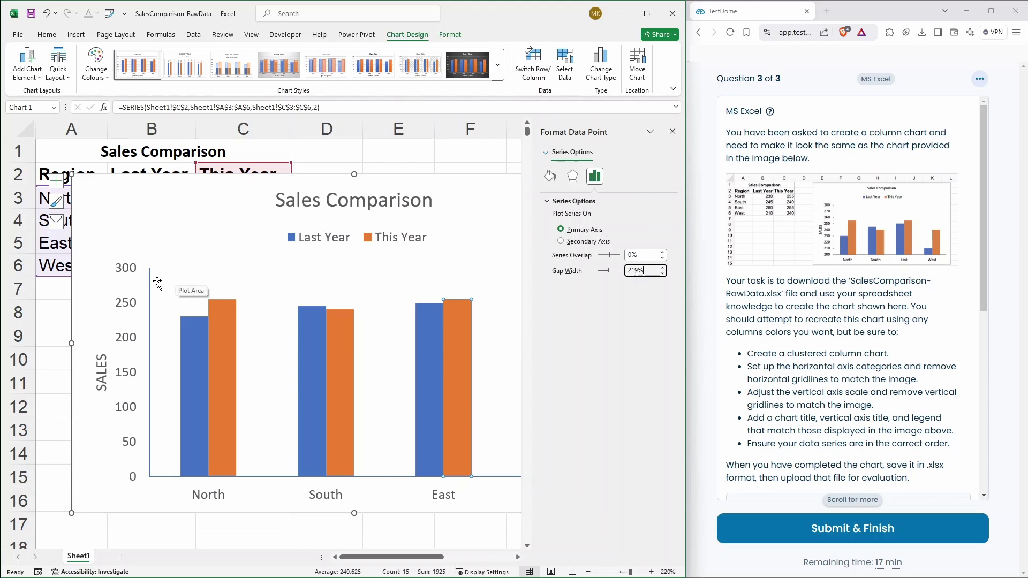
Set the vertical axis bounds to minimum 200 and maximum 280.
left_click(123, 343)
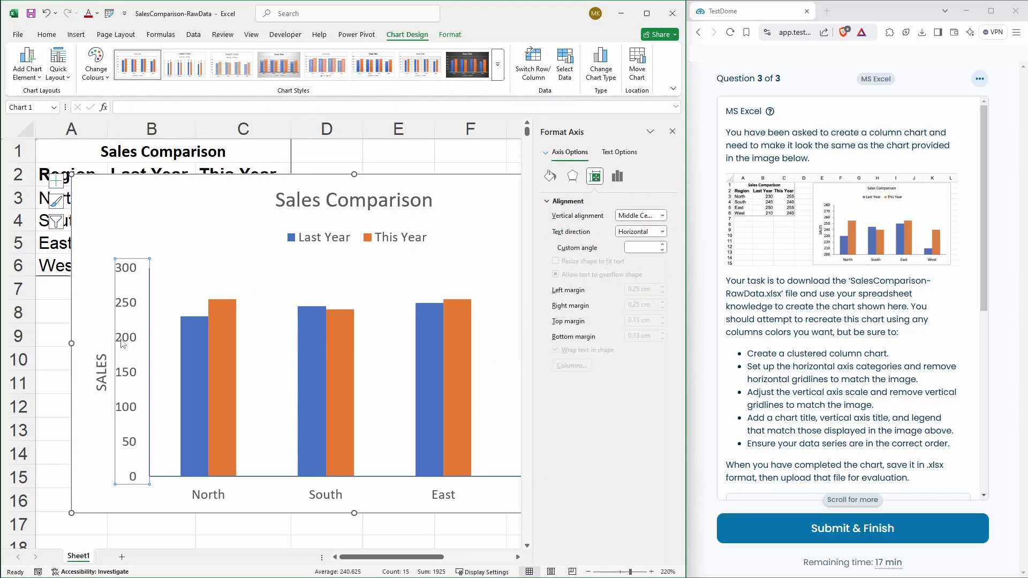
left_click(616, 181)
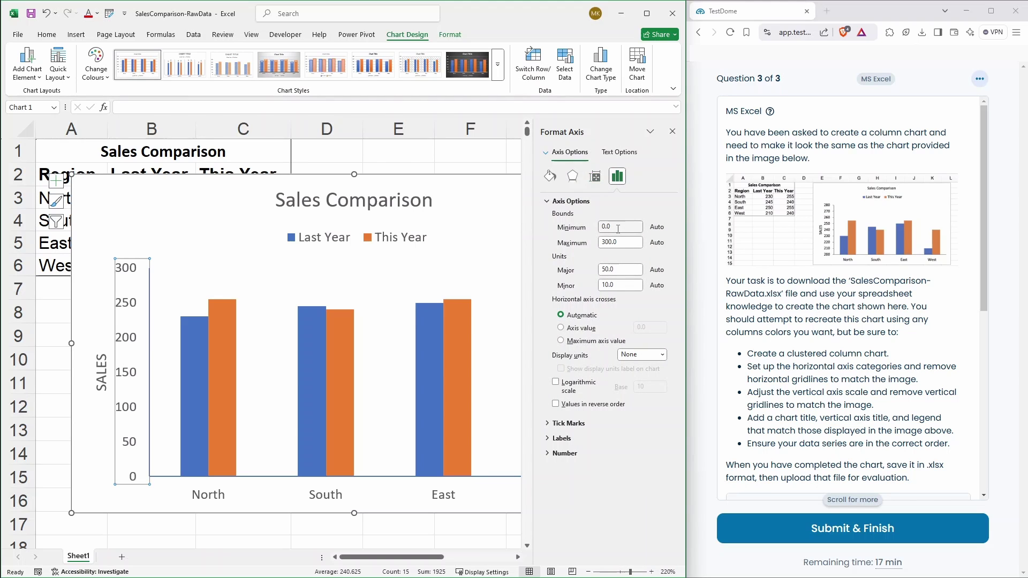
double_click(618, 227)
double_click(625, 241)
type("208")
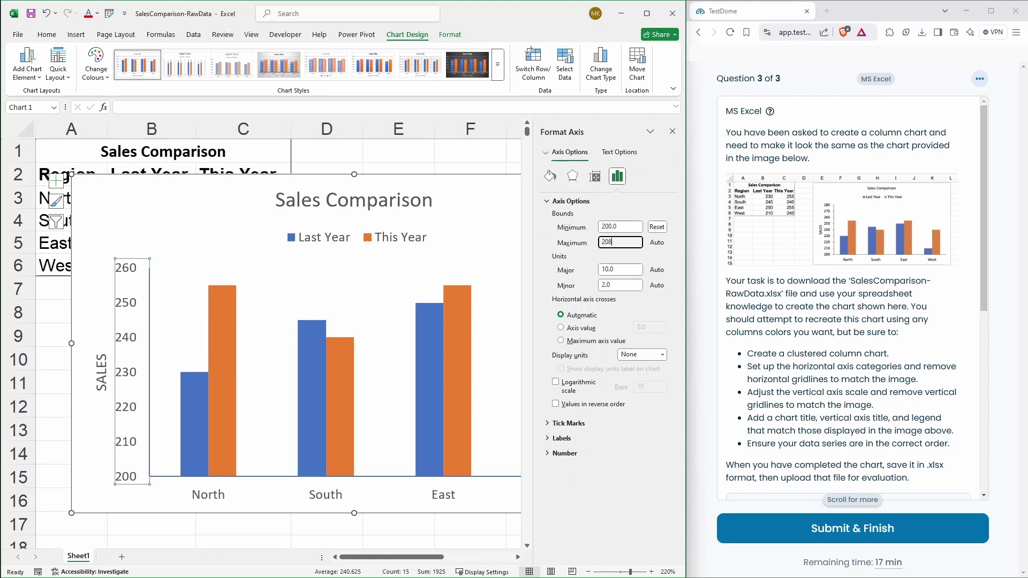
type("0")
left_click(481, 166)
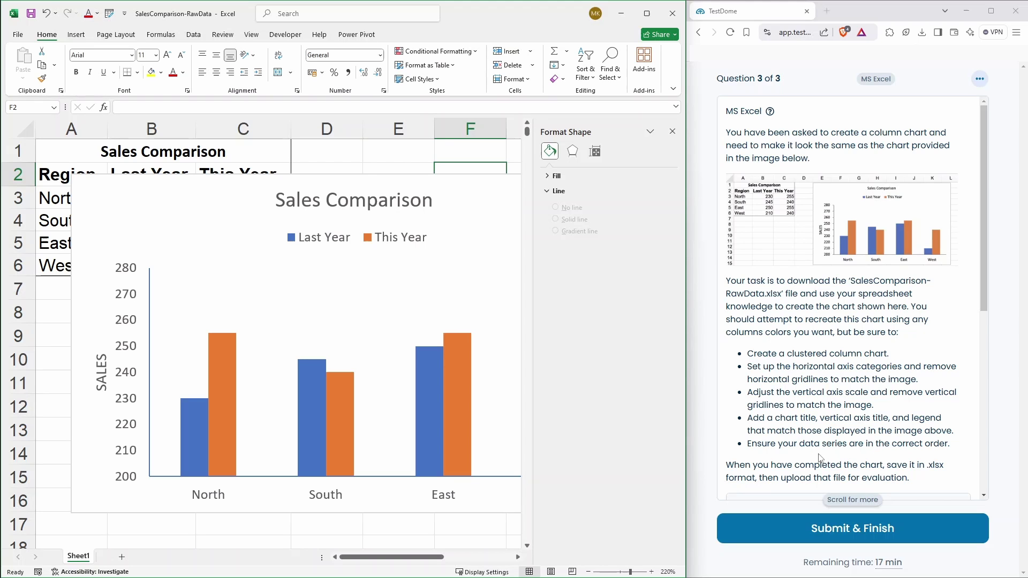
Close the Format pane and resize the chart to sit beside the sales table.
left_click(672, 131)
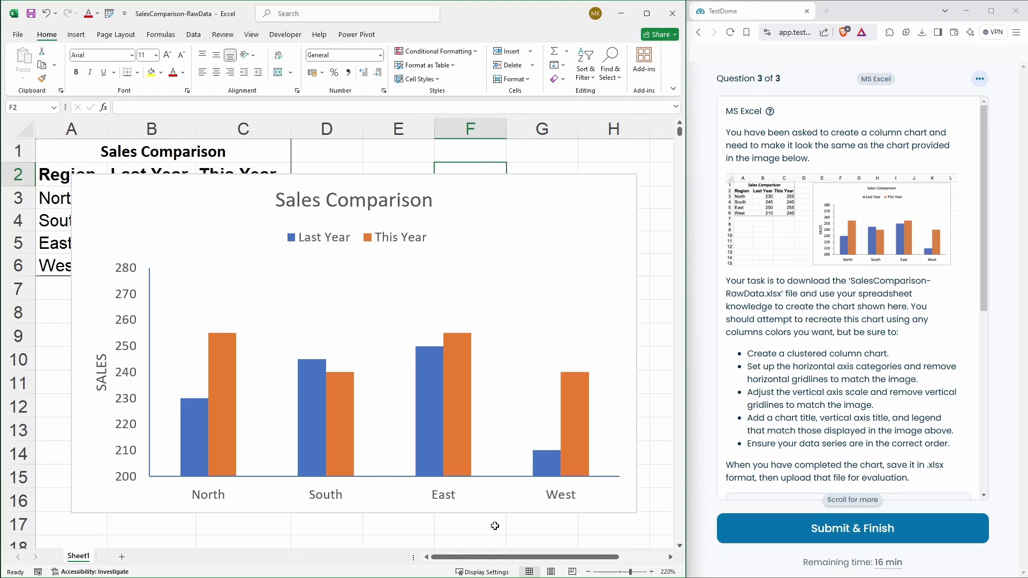
left_click(616, 211)
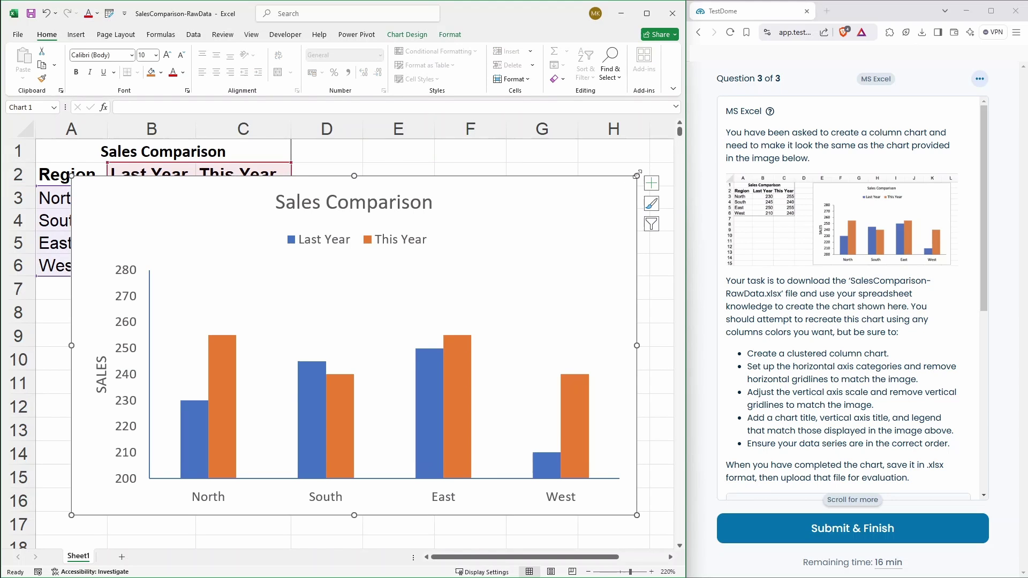
left_click_drag(637, 176, 658, 202)
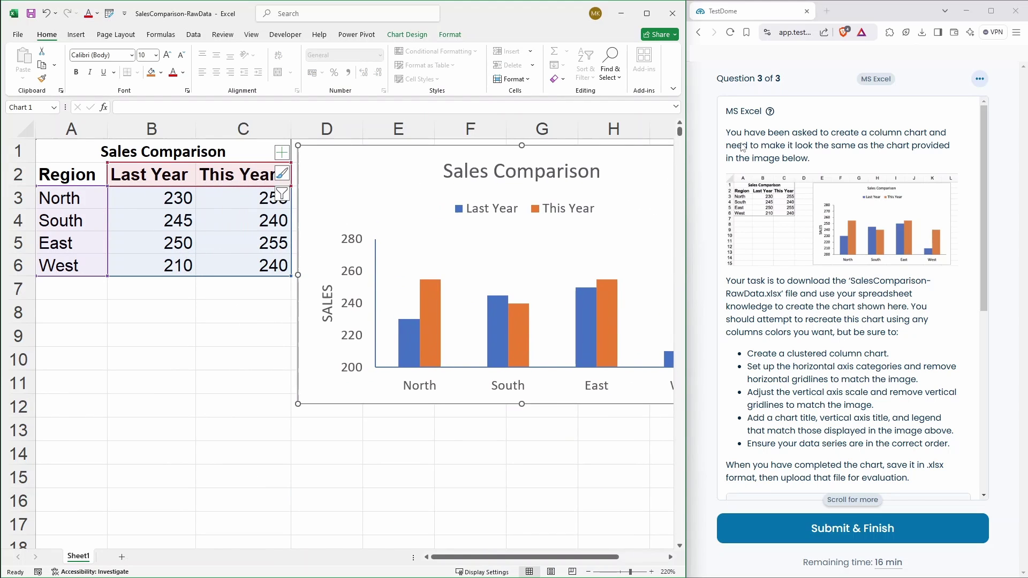
left_click(561, 436)
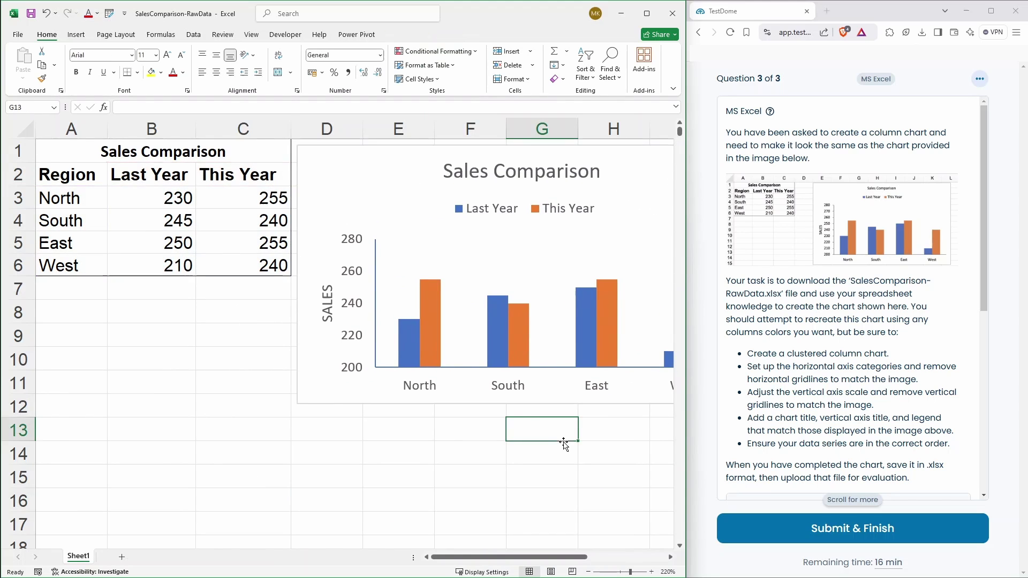
Save the workbook, check the passing results, and submit and finish the TestDome test.
left_click(34, 20)
scroll(861, 319, "down", 5)
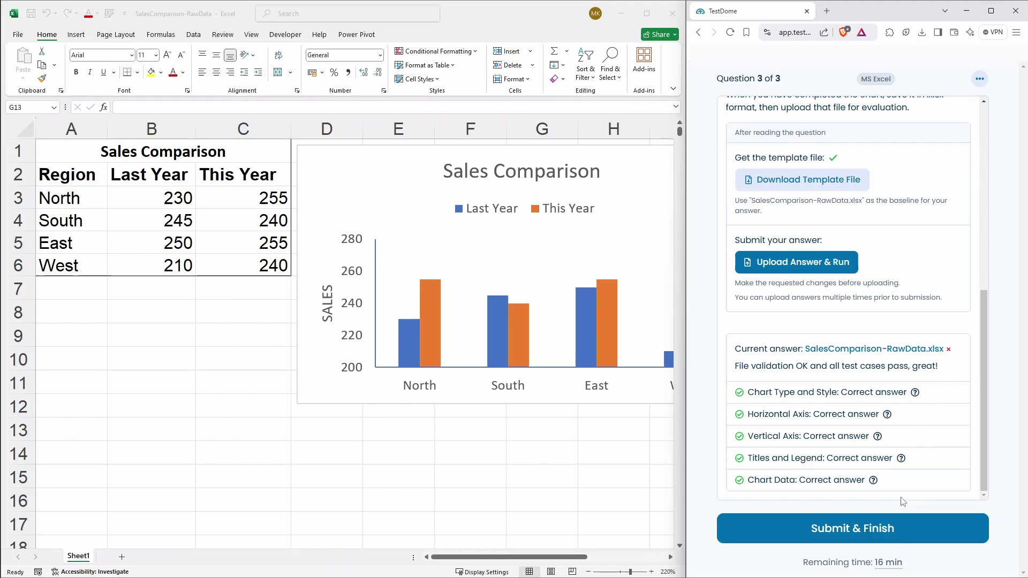
left_click(896, 537)
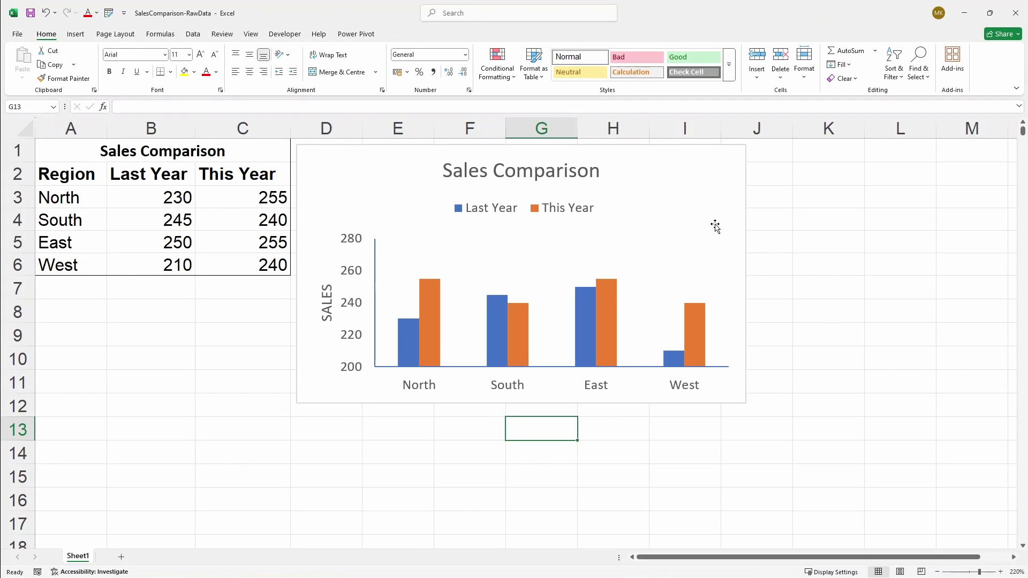
left_click(836, 233)
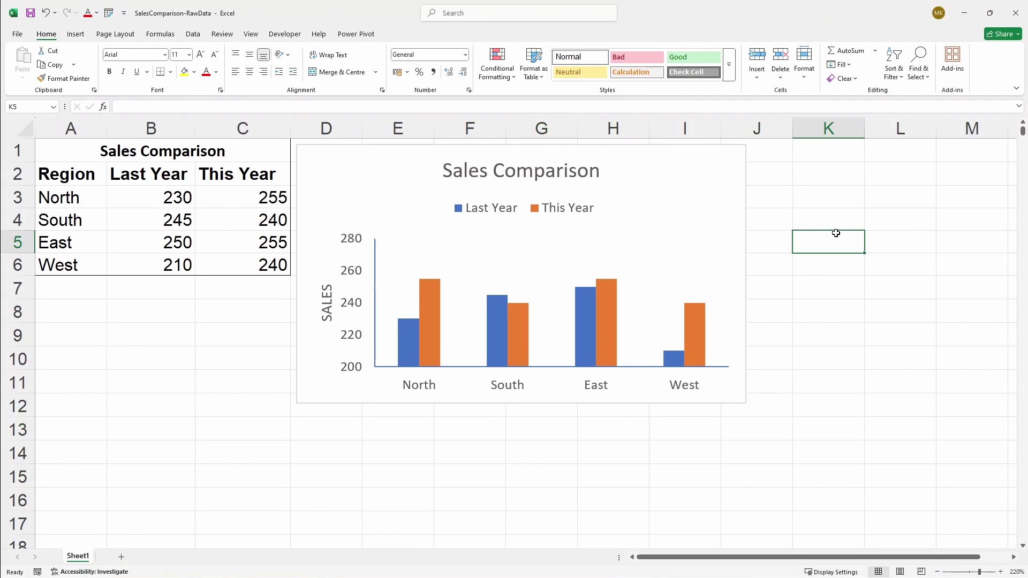